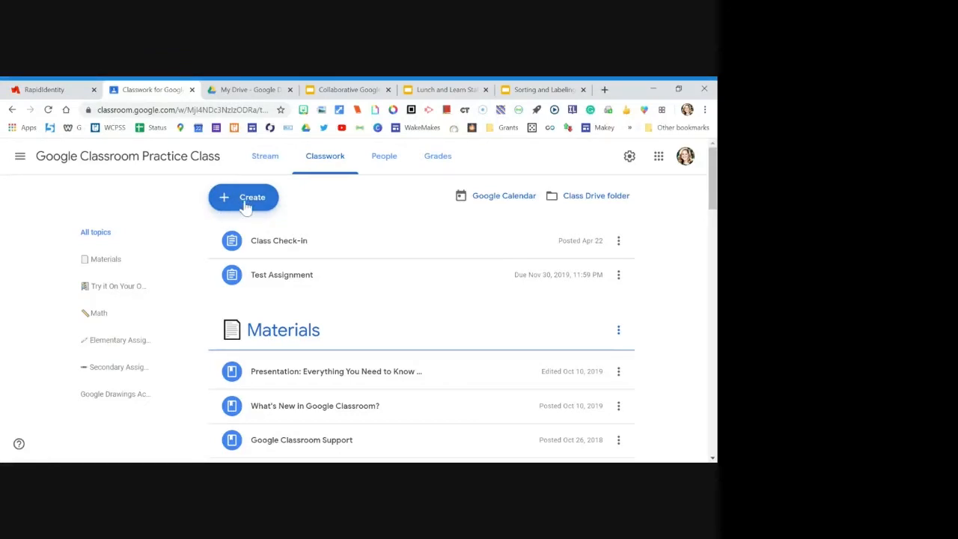
Create a new assignment titled "Lunch and Learn Example" with the instructions "Directions:".
click(247, 206)
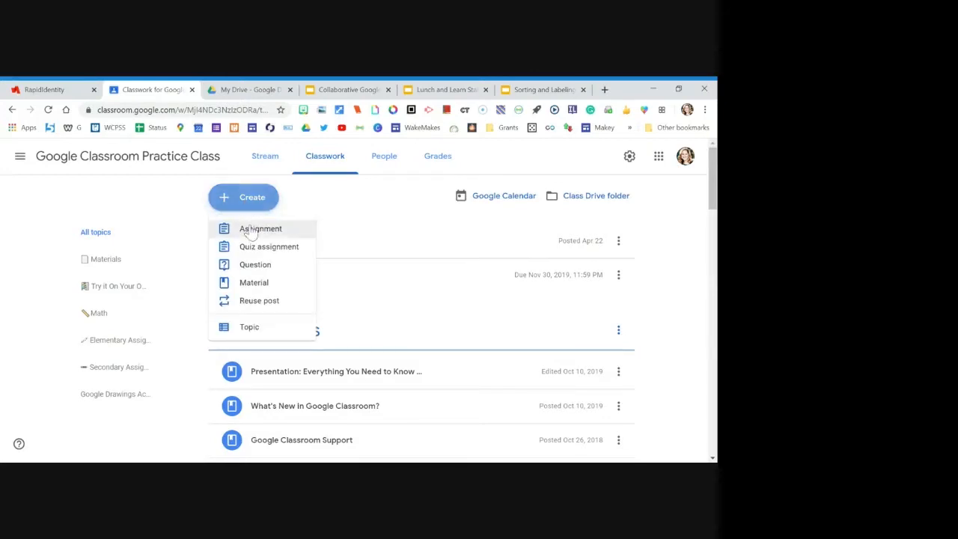
click(256, 236)
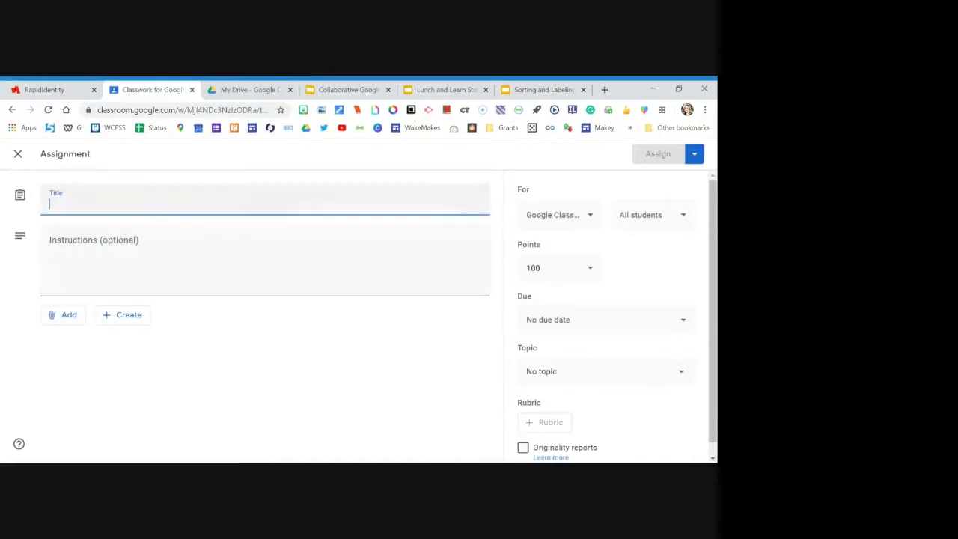
text(Lunc)
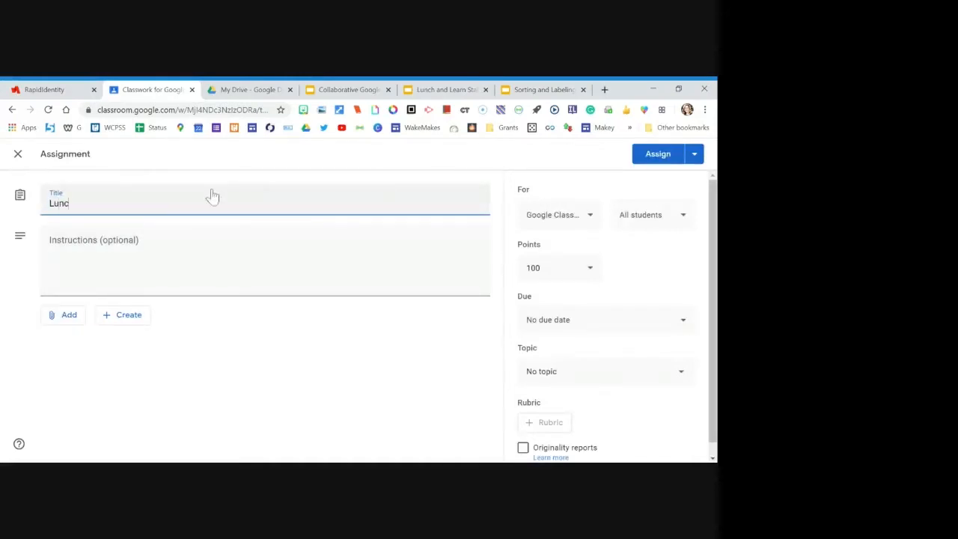
text(h and Learn Example)
key(Tab)
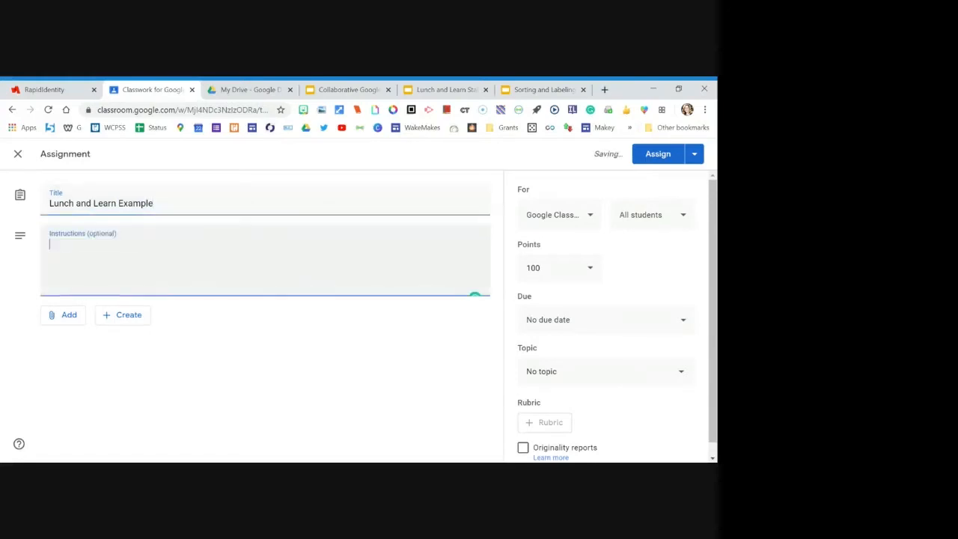
text(Direction)
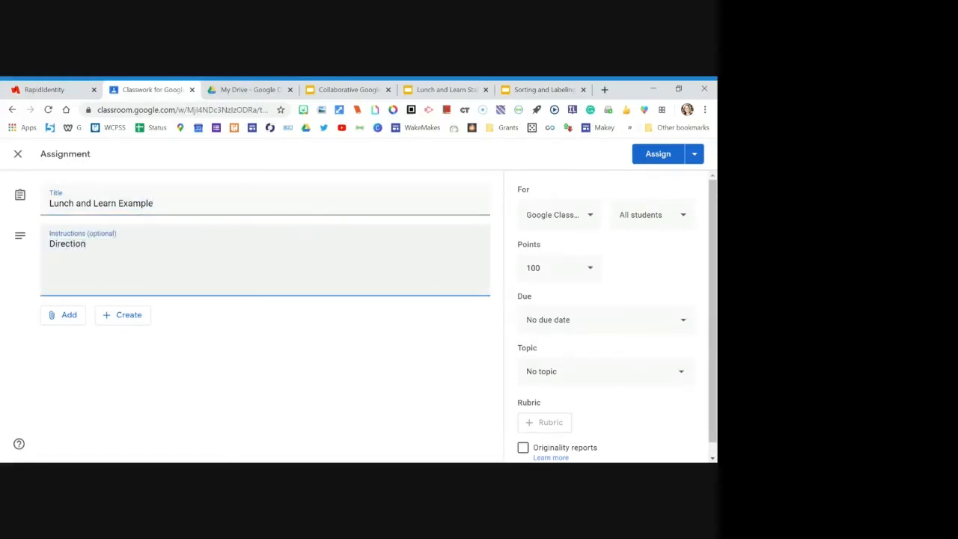
text(s:)
Attach the Lunch and Learn Staff Collaborative Slideshow from Google Drive to the assignment.
click(65, 324)
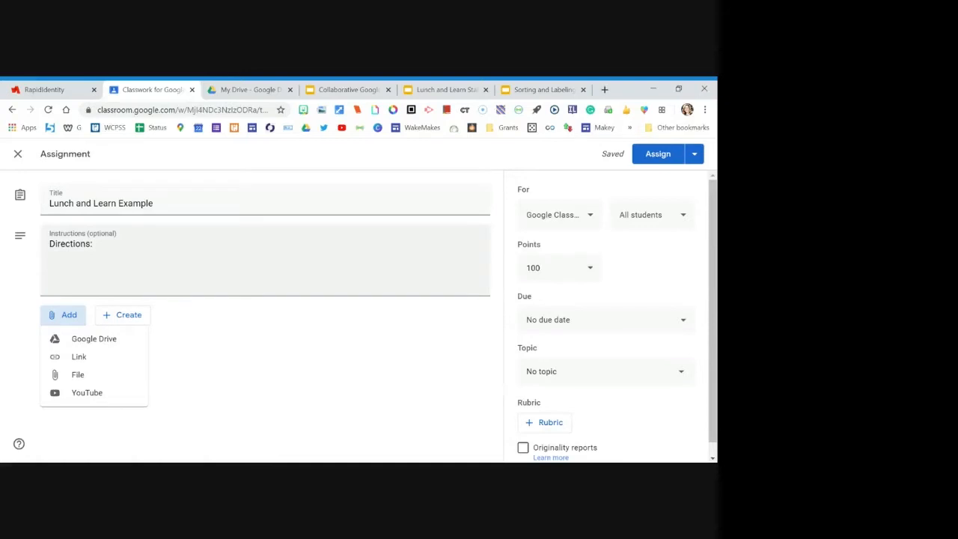
click(75, 341)
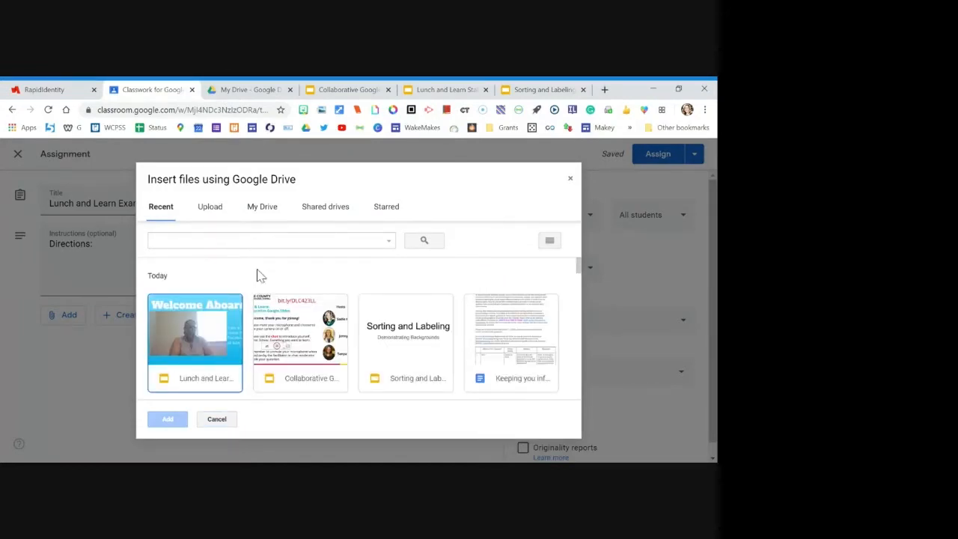
scroll(255, 276, down, 3)
click(200, 275)
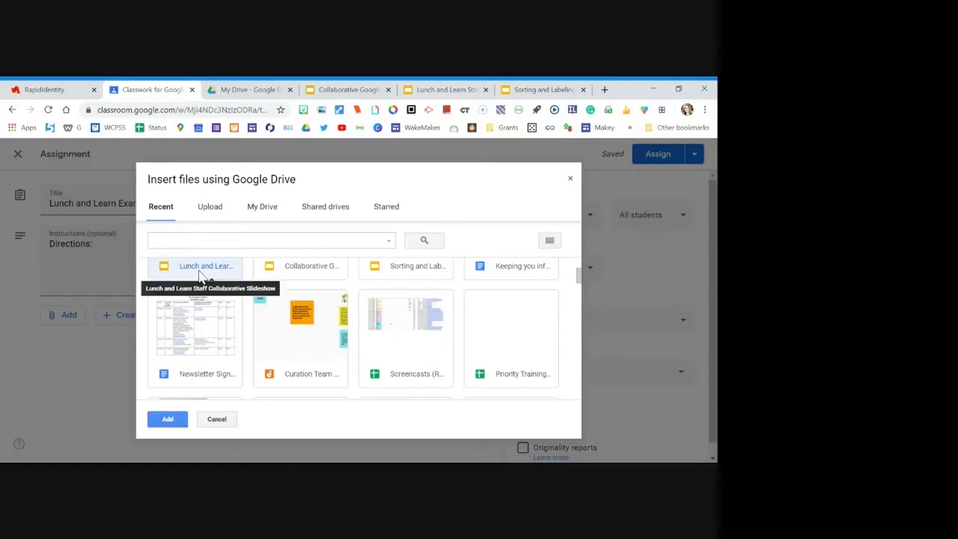
scroll(183, 300, up, 1)
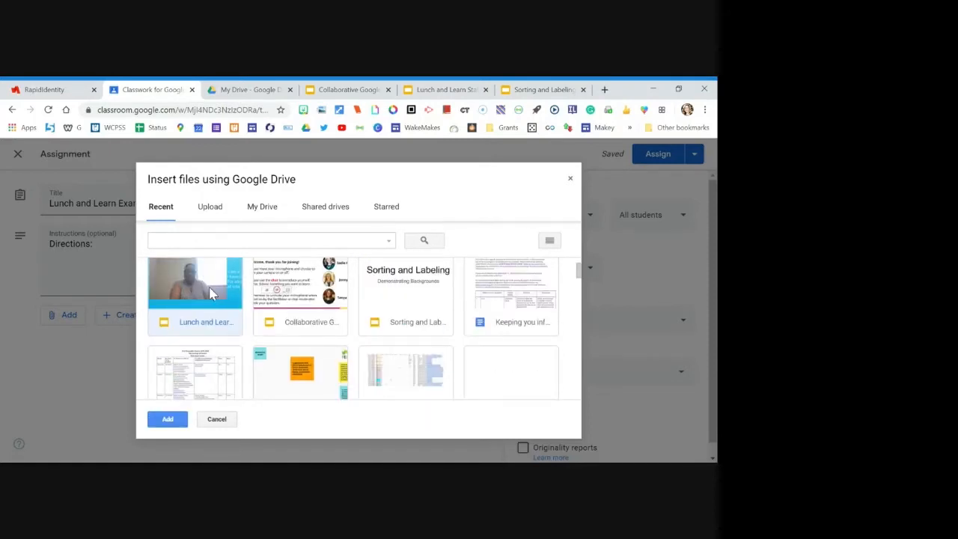
scroll(210, 294, down, 1)
scroll(210, 294, up, 2)
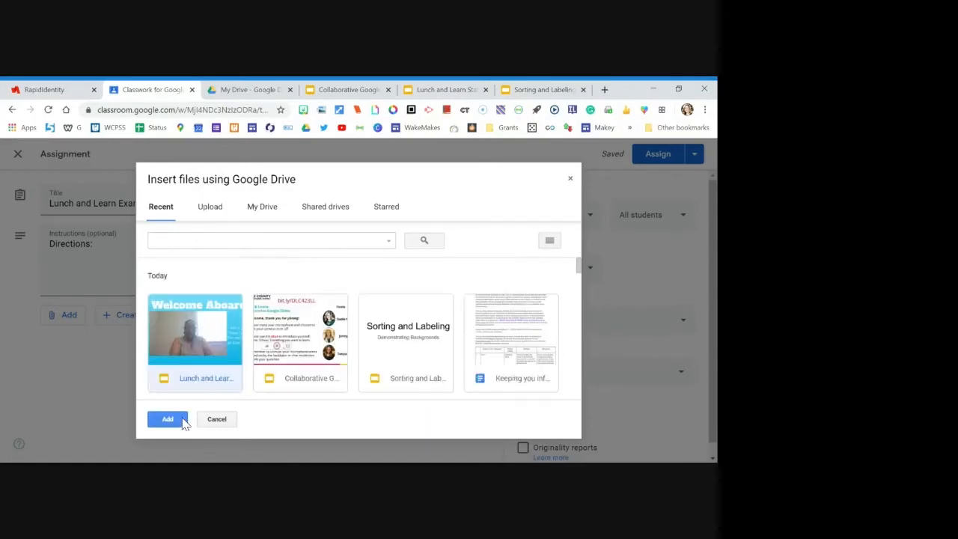
click(167, 419)
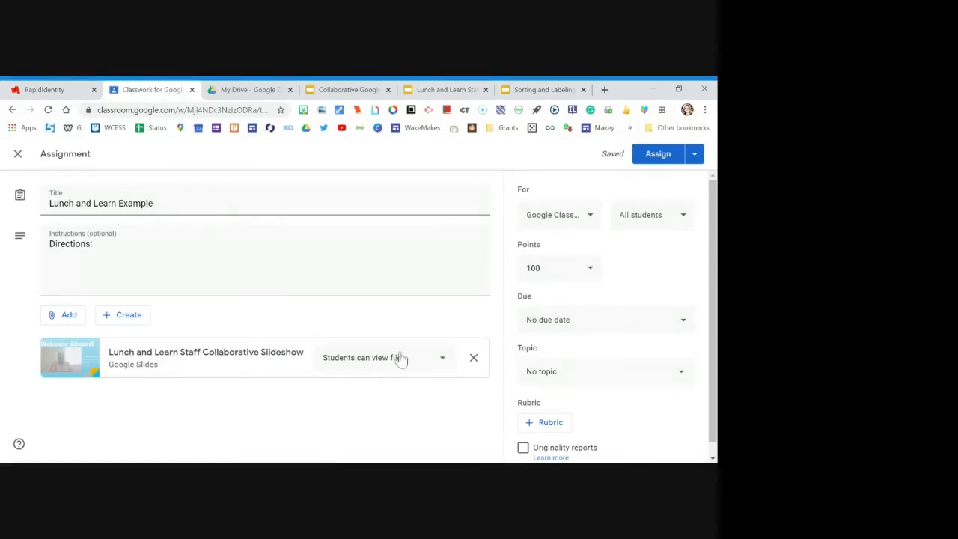
Set the attached slideshow's access to "Students can edit file".
click(443, 363)
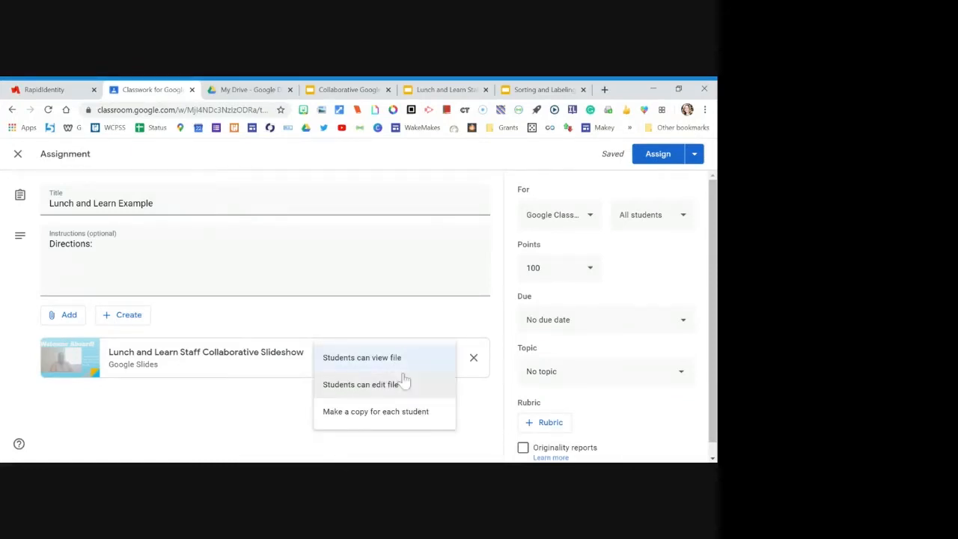
click(357, 397)
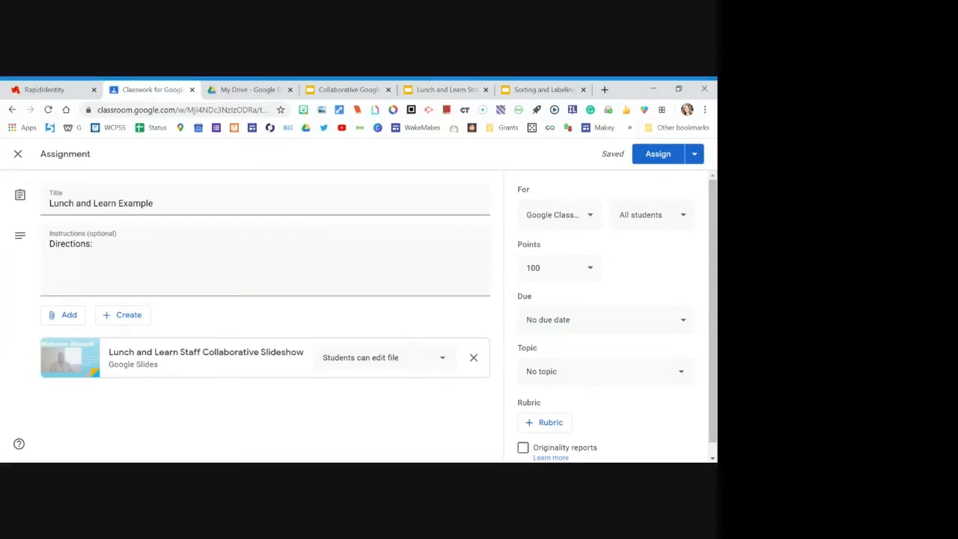
click(370, 359)
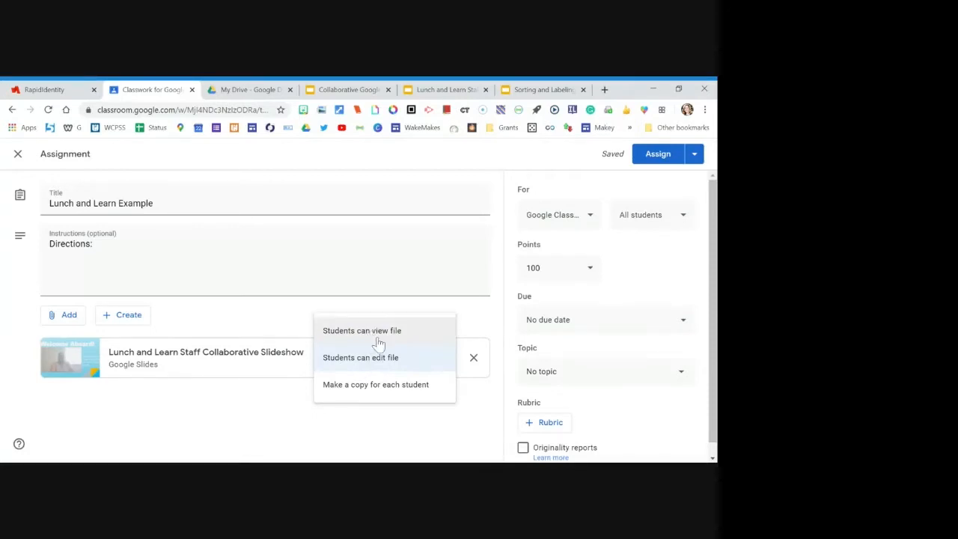
click(378, 361)
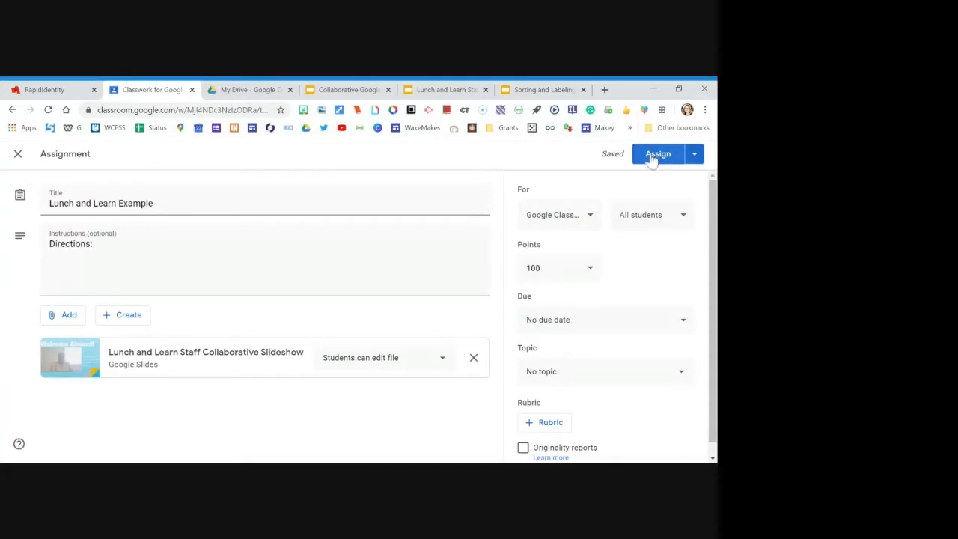
Look through the classes available for the assignment, try excluding several individual students, and reselect All students.
click(542, 223)
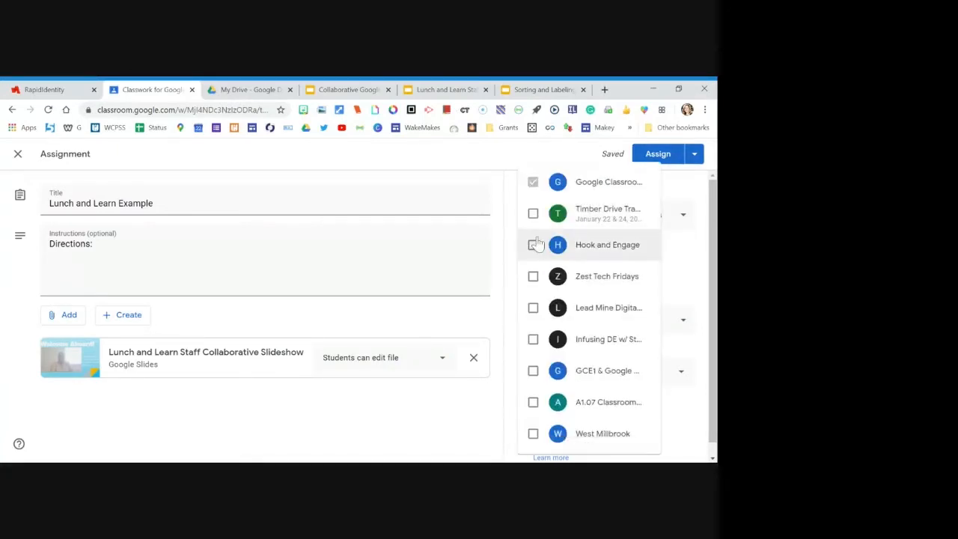
click(542, 160)
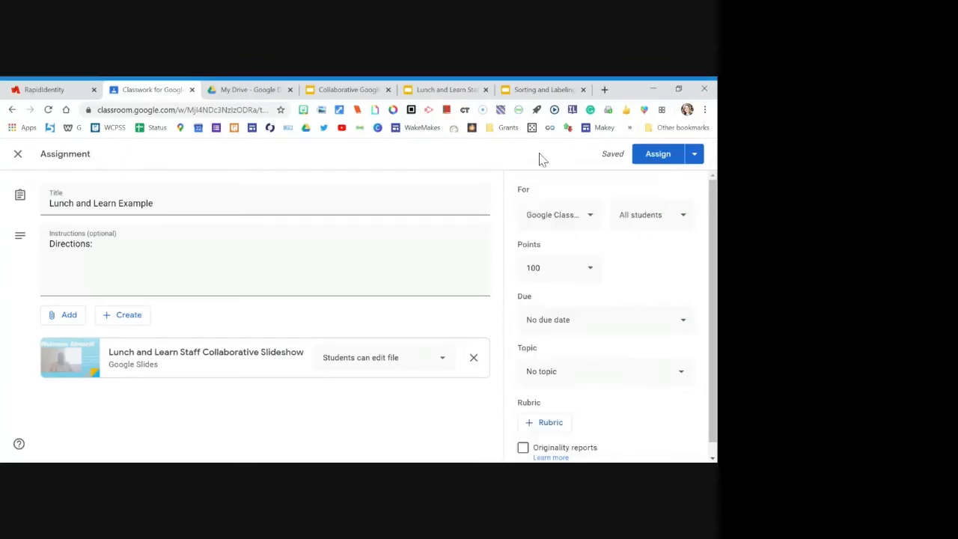
click(656, 222)
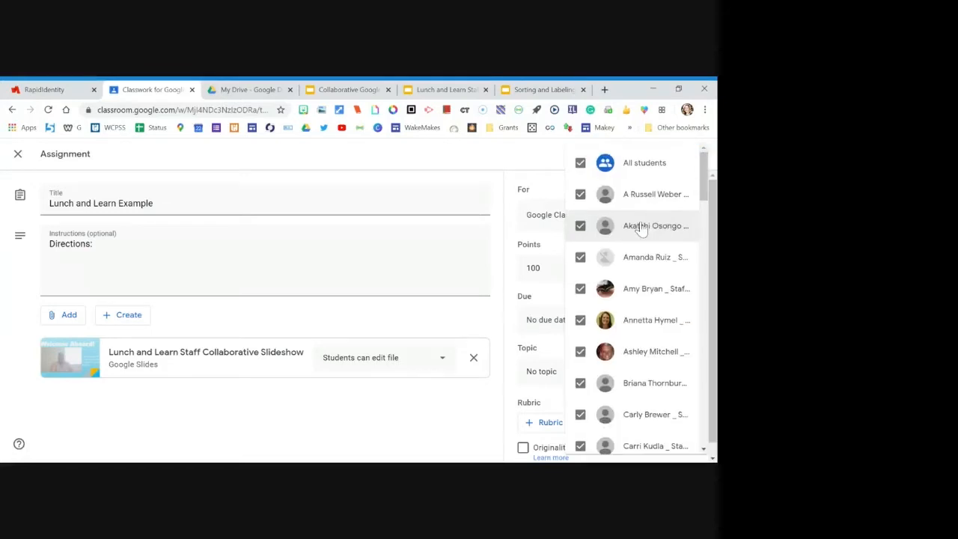
click(580, 225)
click(580, 257)
click(581, 384)
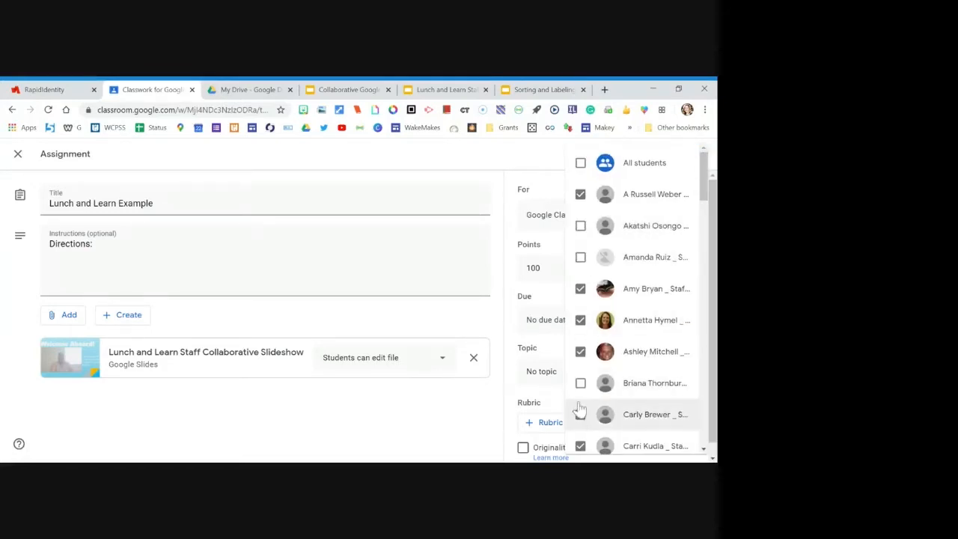
click(580, 416)
click(577, 164)
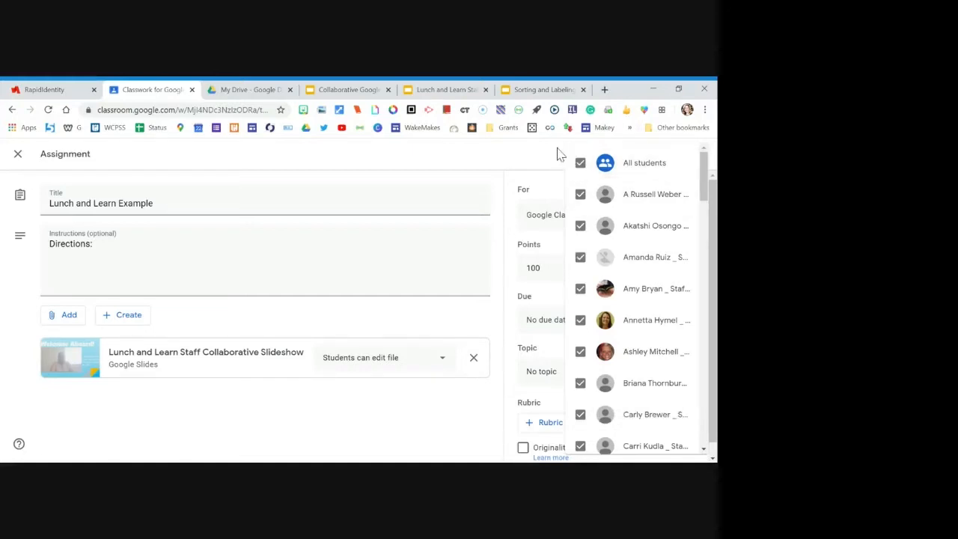
click(537, 162)
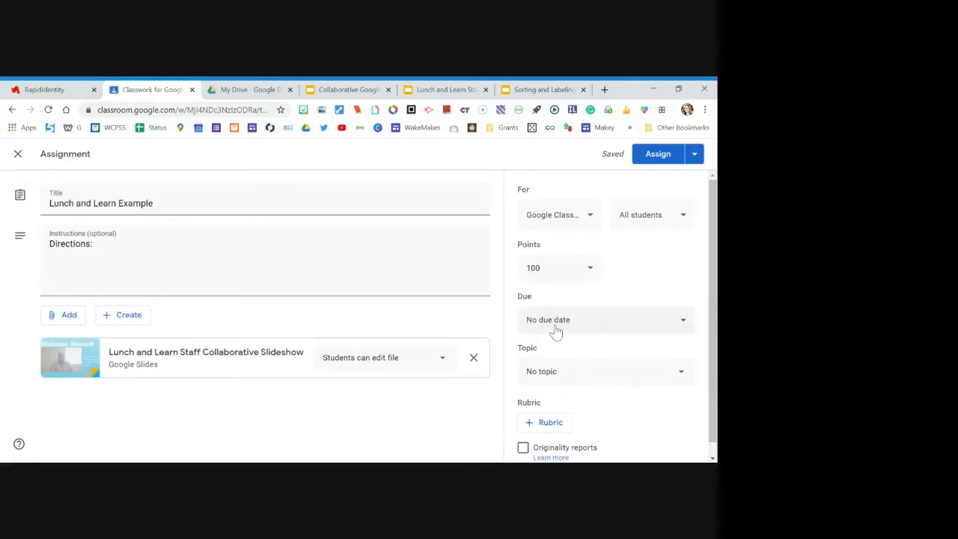
Try the Elementary Assignments topic for the assignment and reset it to No topic.
click(563, 379)
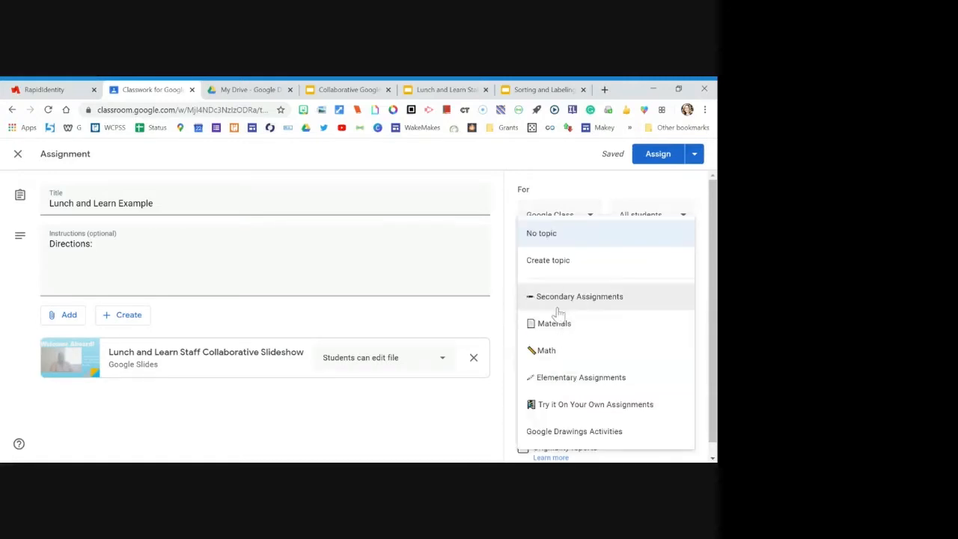
click(562, 380)
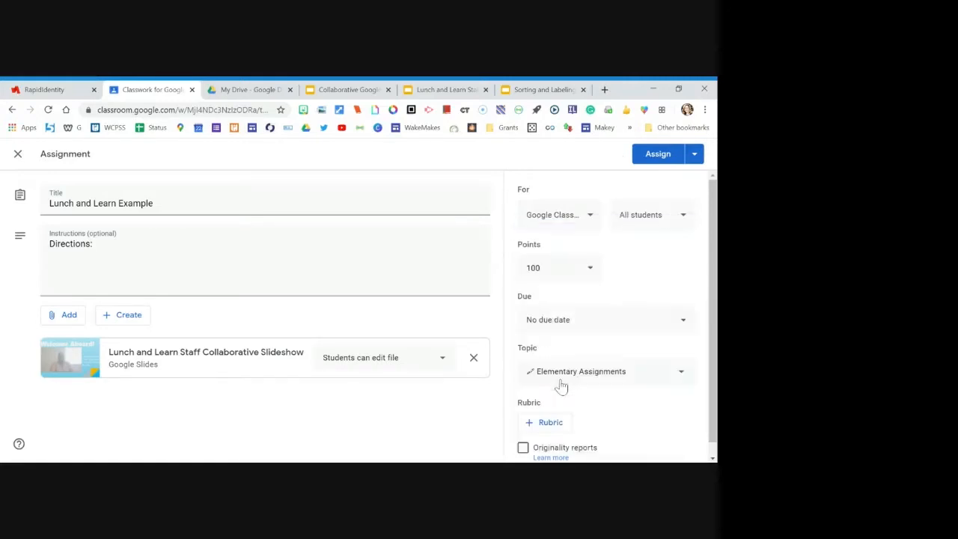
click(574, 379)
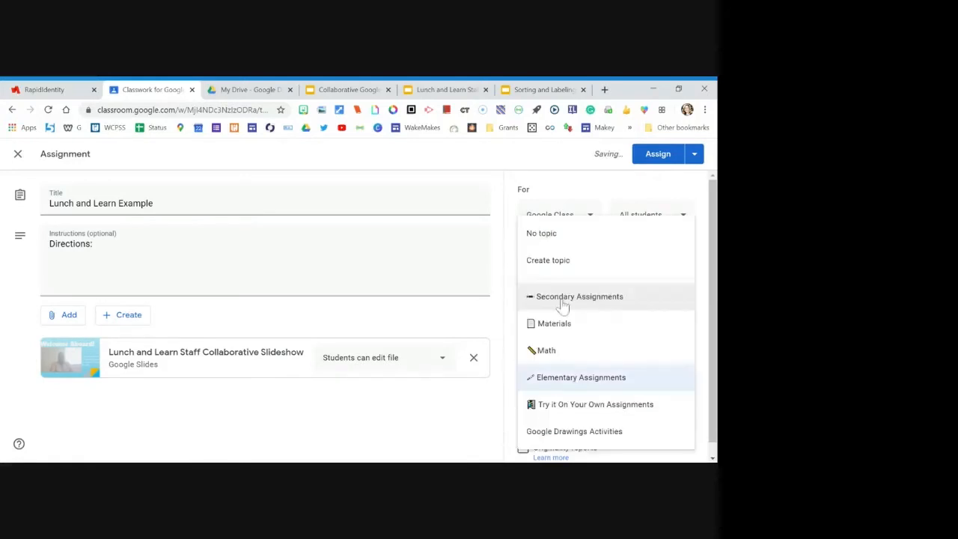
click(567, 233)
Post the Lunch and Learn Example assignment to the class and open its instructions page.
scroll(570, 408, down, 1)
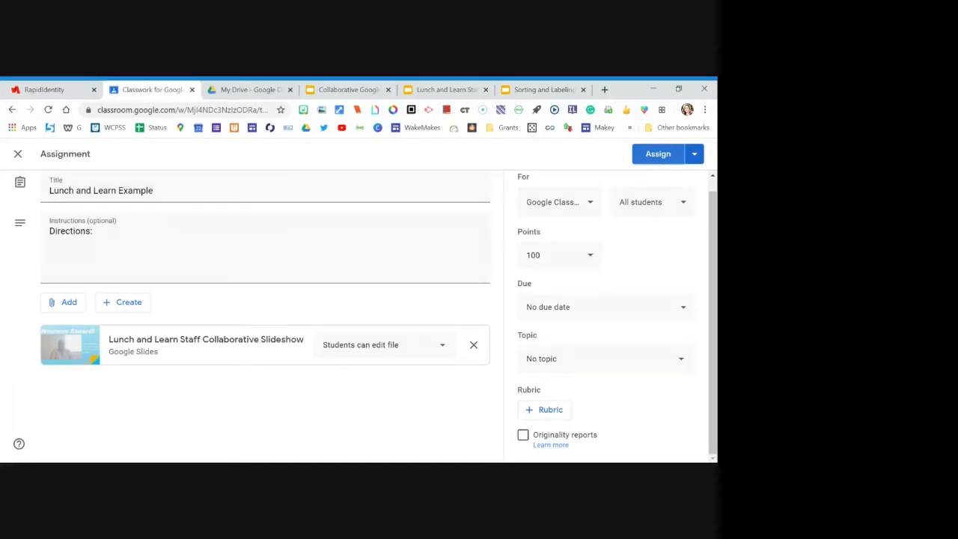
click(658, 161)
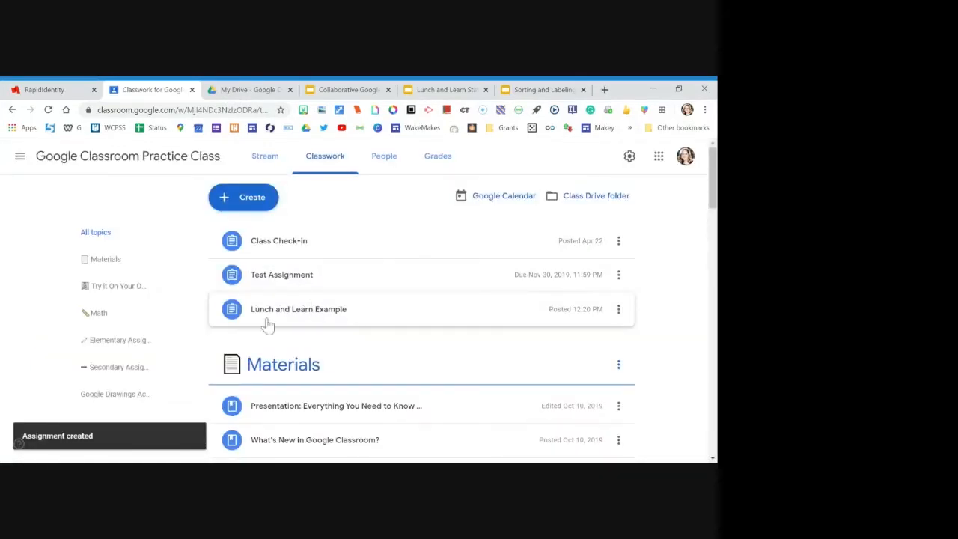
click(397, 315)
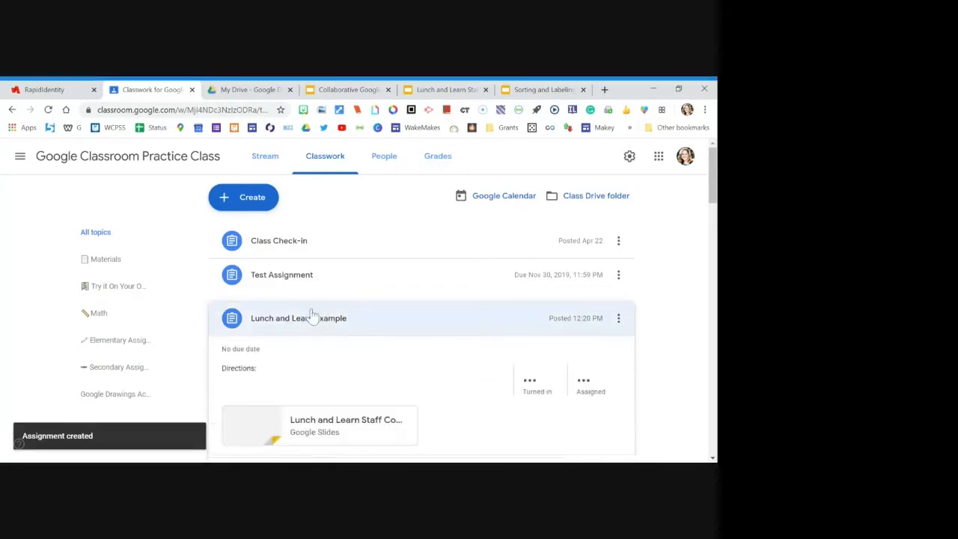
scroll(310, 316, down, 2)
click(254, 303)
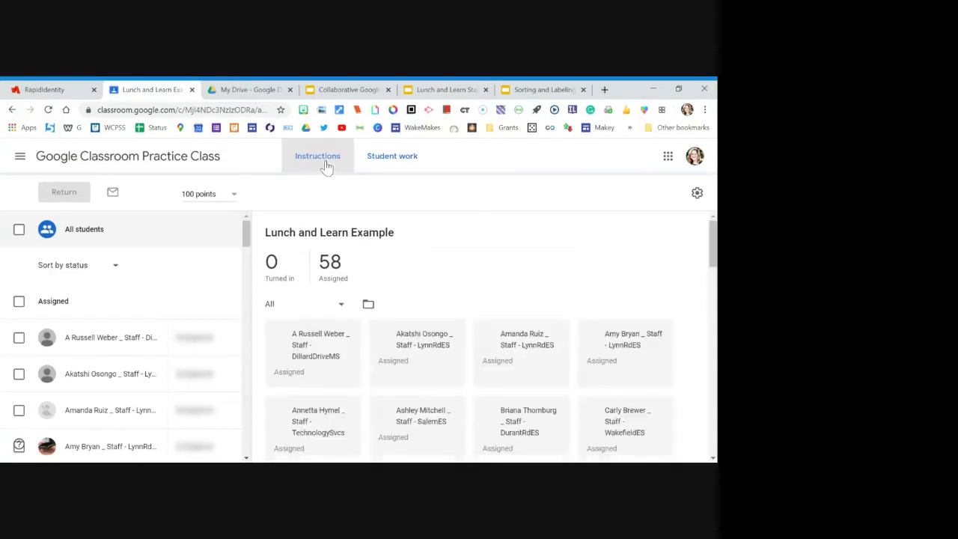
click(325, 164)
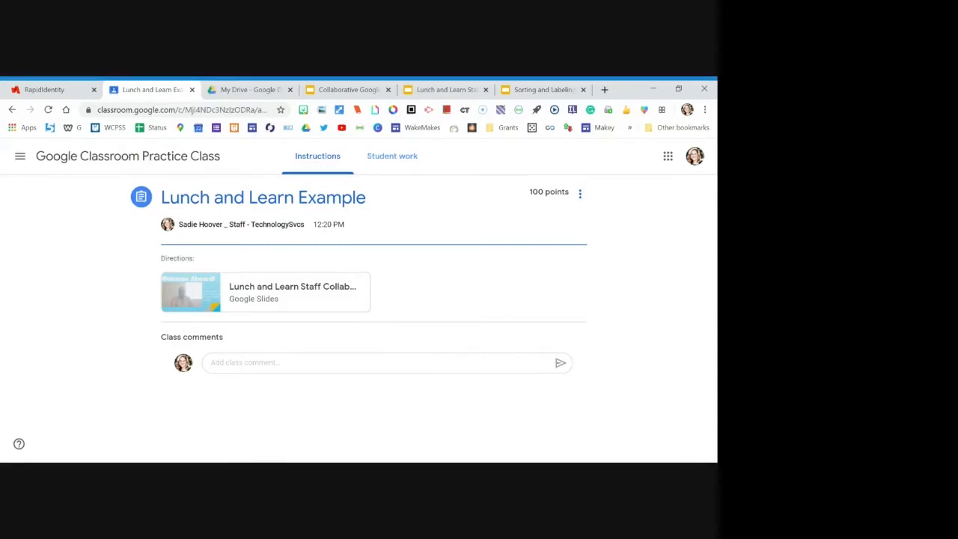
click(346, 91)
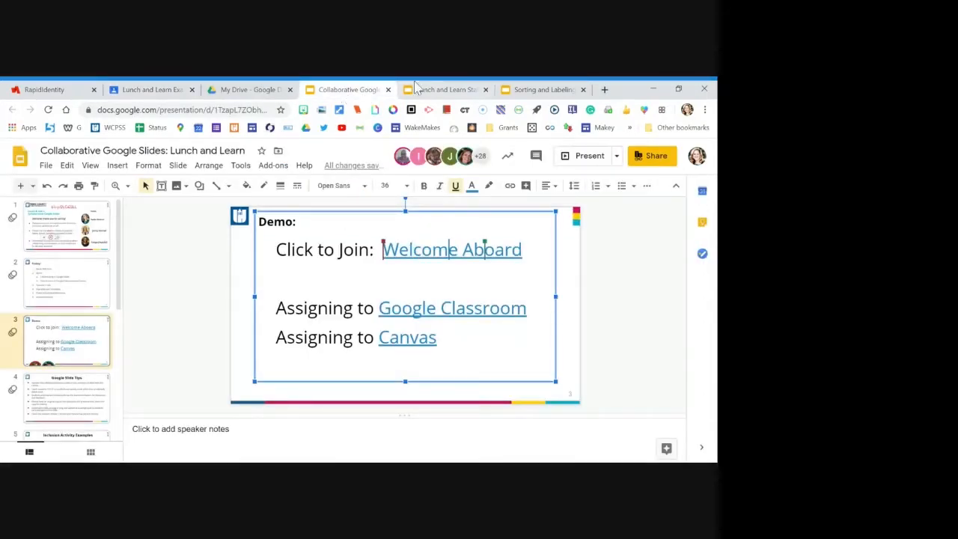
click(428, 90)
click(344, 92)
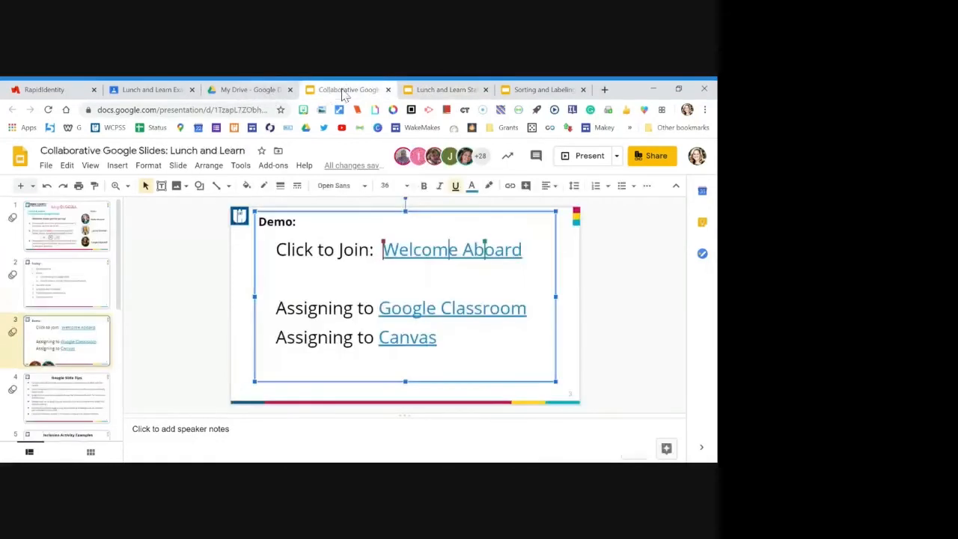
click(245, 90)
click(169, 90)
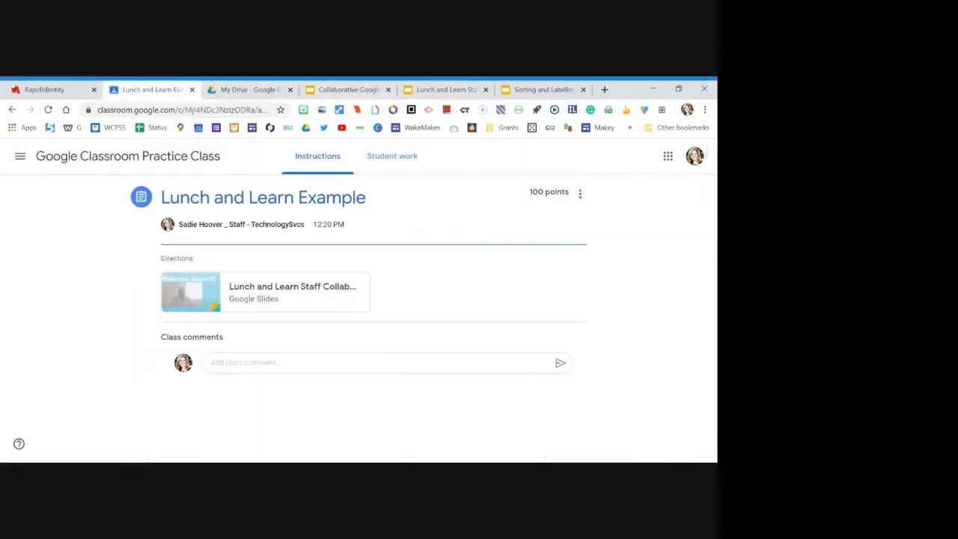
Reopen the Lunch and Learn Example assignment for editing, review the student access options of its attached slideshow, and close the editor without saving.
click(580, 195)
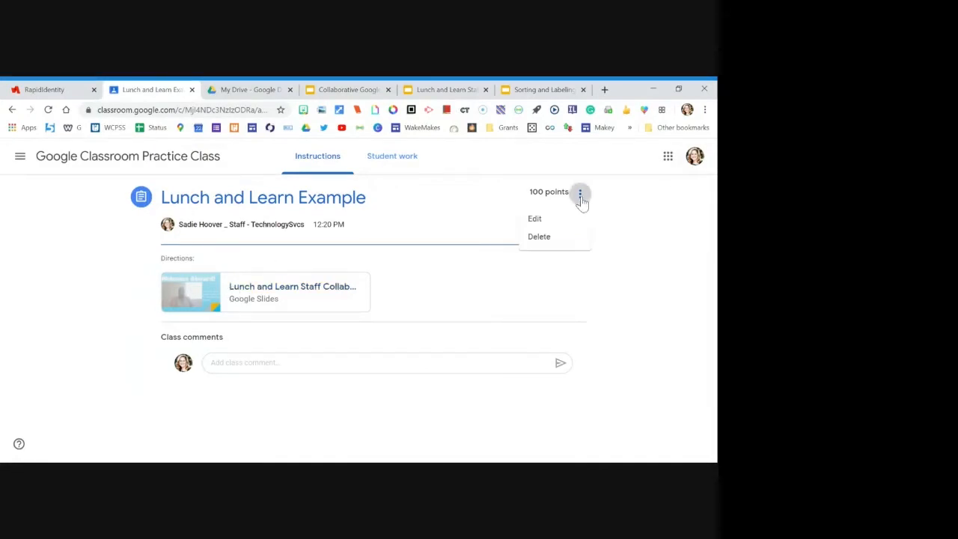
click(552, 221)
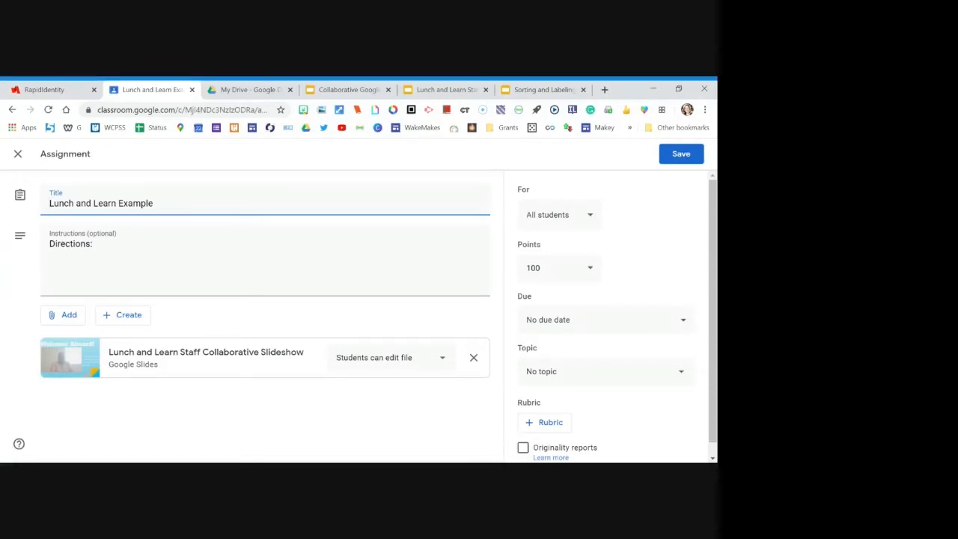
click(379, 365)
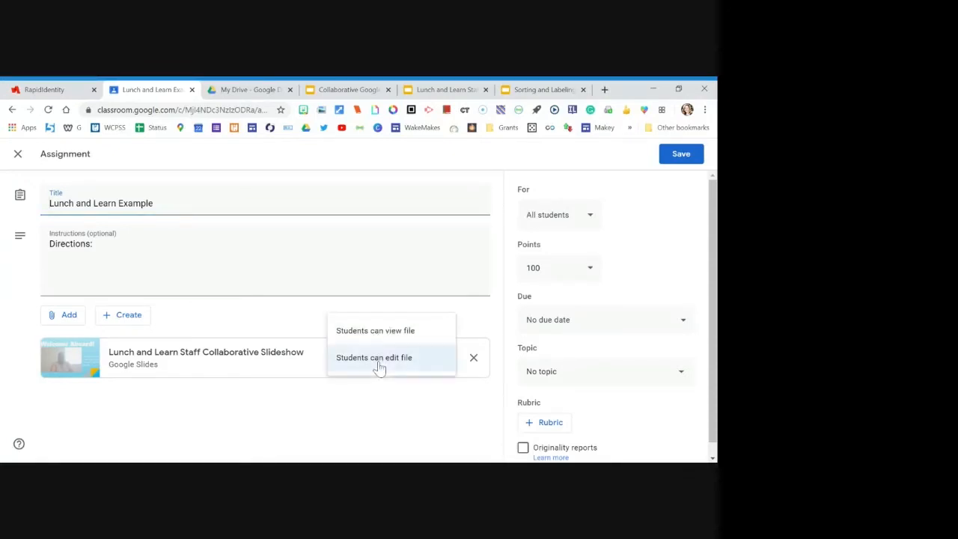
click(380, 365)
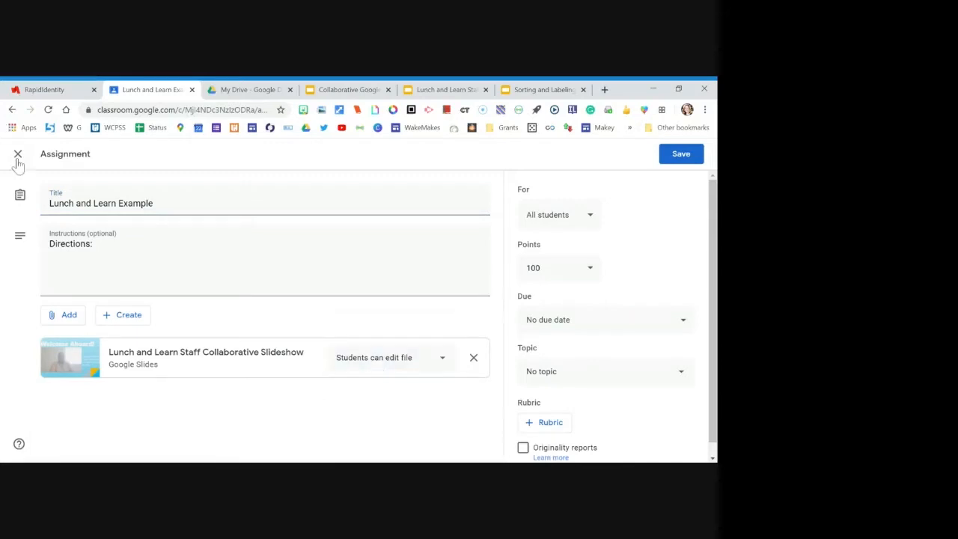
click(434, 374)
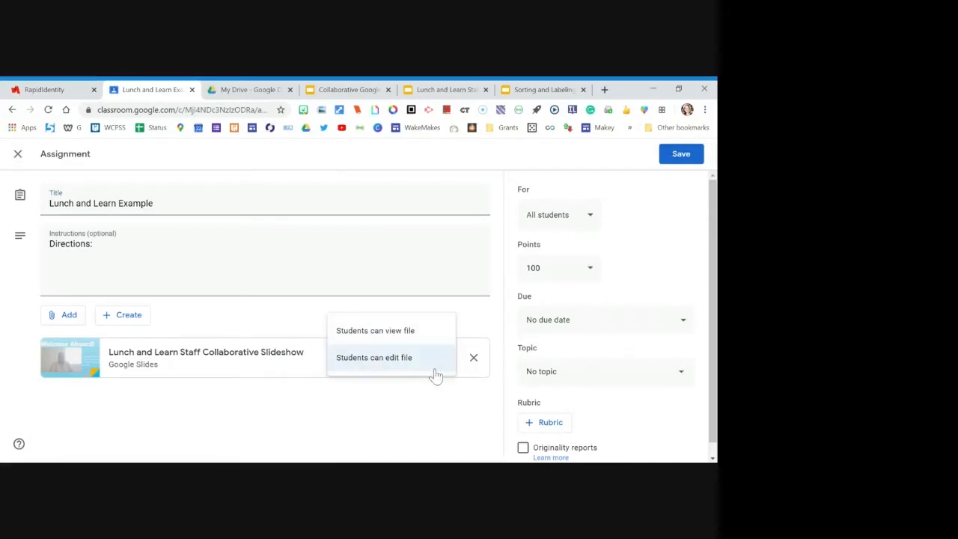
click(18, 155)
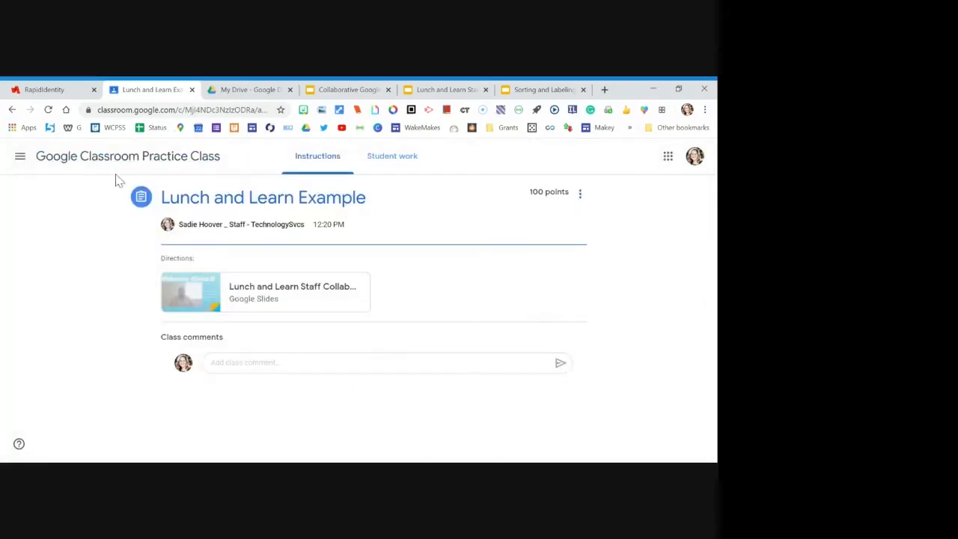
Return to the class stream, switch to the Sorting and Labeling presentation, and view its -all / -og sorting slide.
click(101, 159)
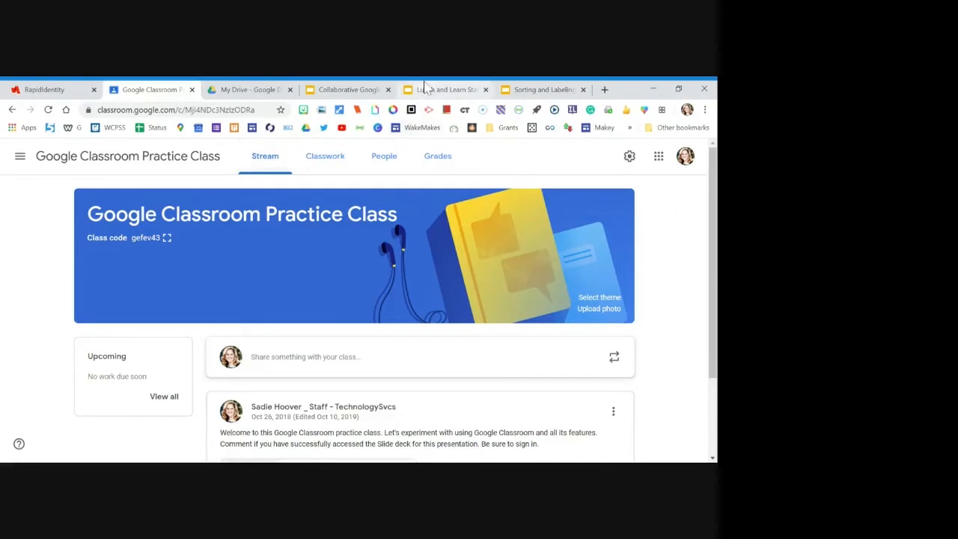
click(549, 90)
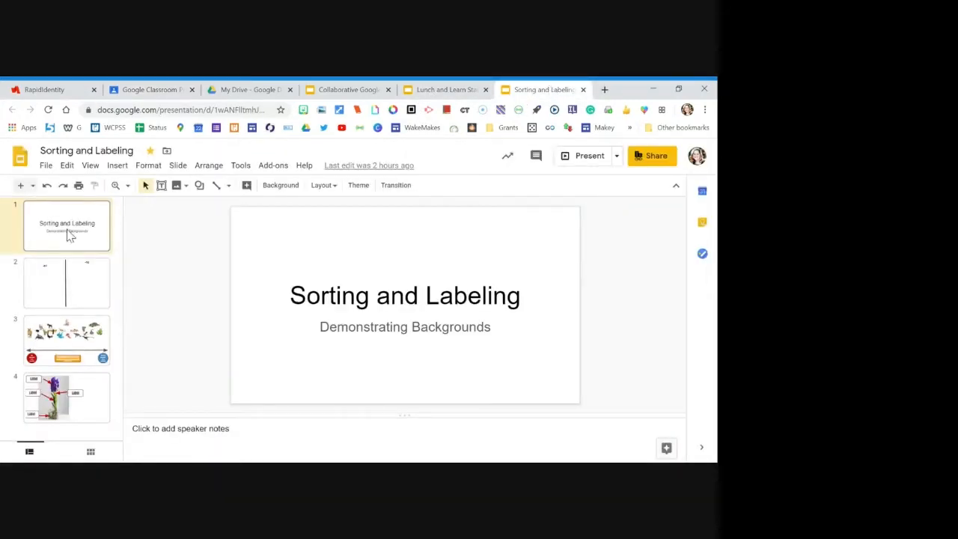
click(81, 299)
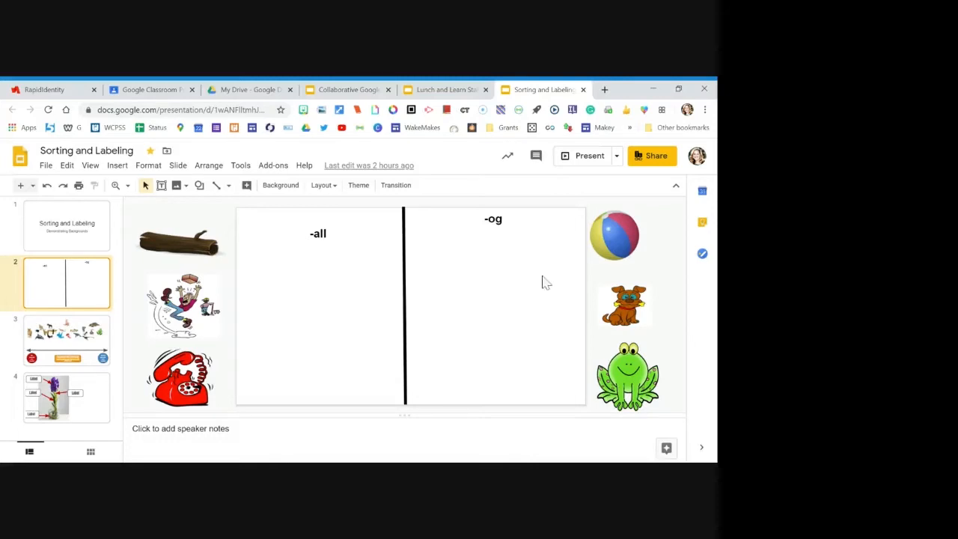
Create a new assignment in the Google Classroom Practice Class titled "Sorting and Labeling".
click(356, 91)
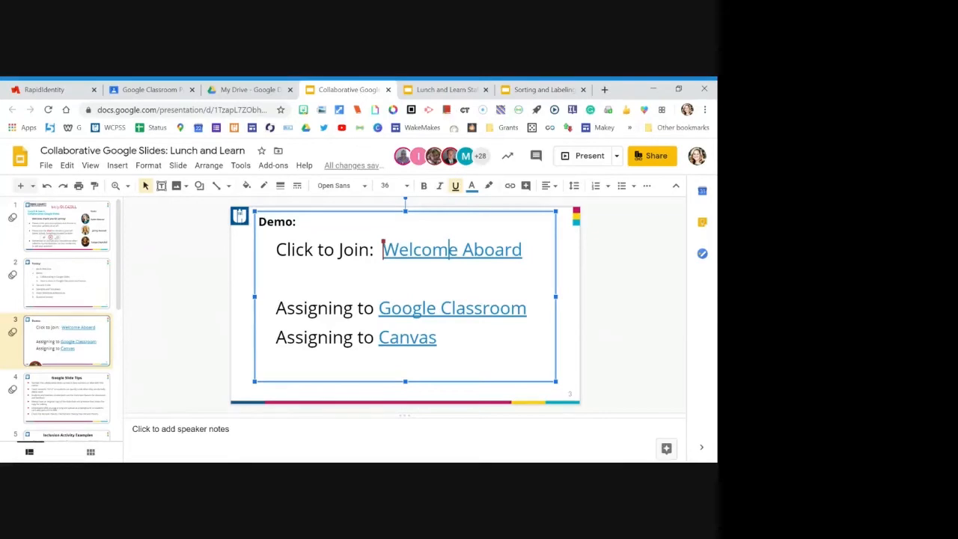
click(167, 92)
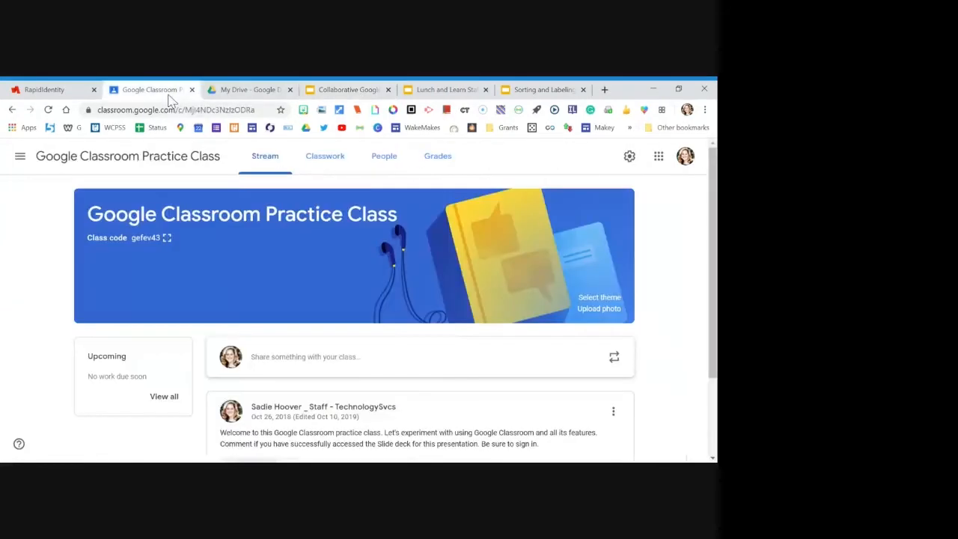
click(328, 159)
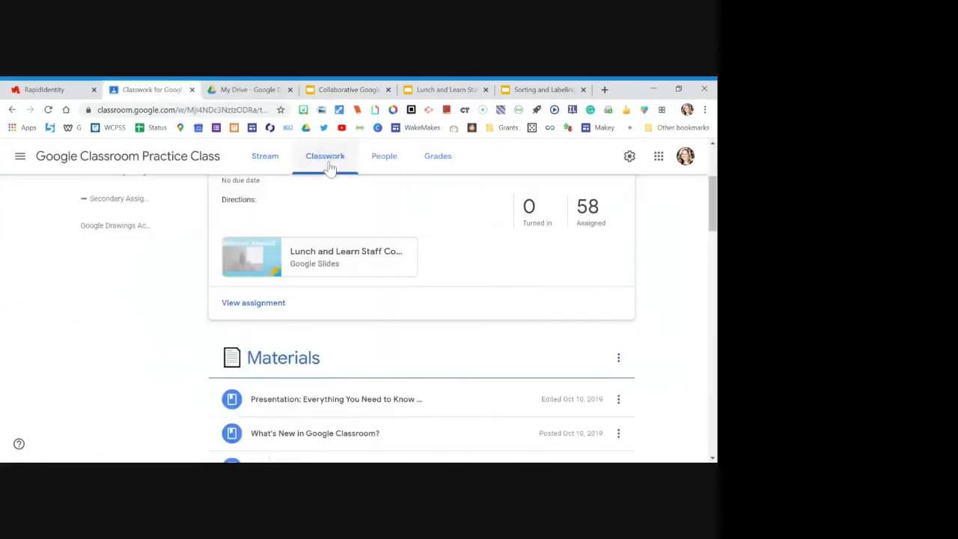
scroll(299, 307, up, 3)
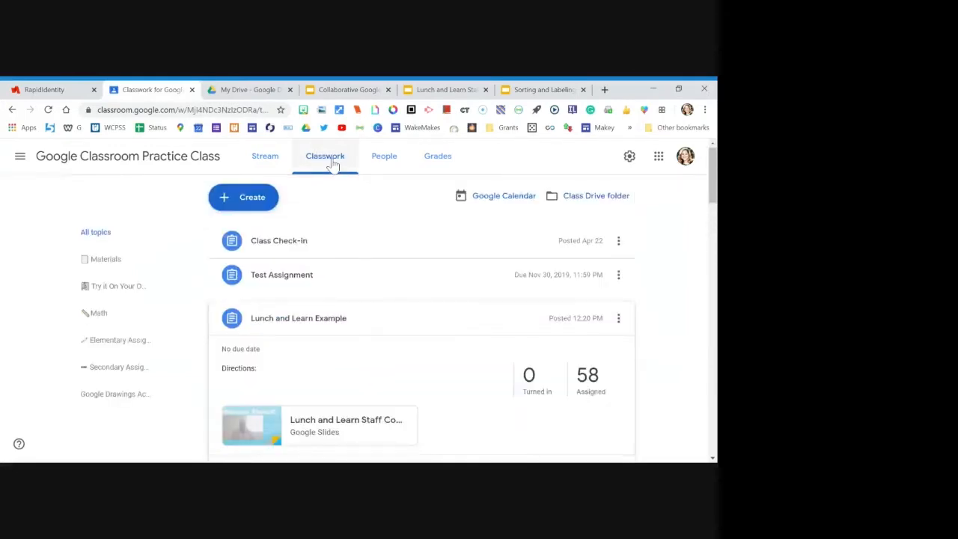
click(256, 203)
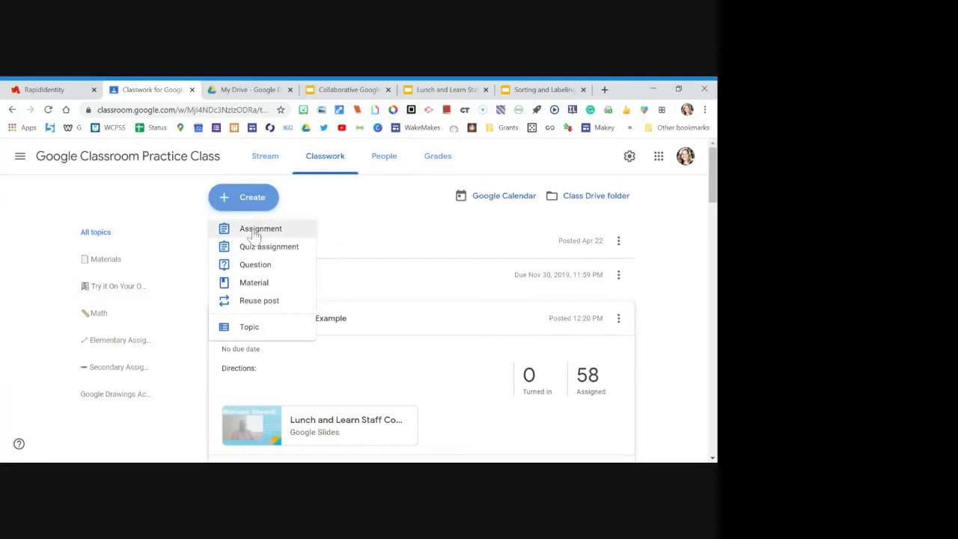
click(255, 230)
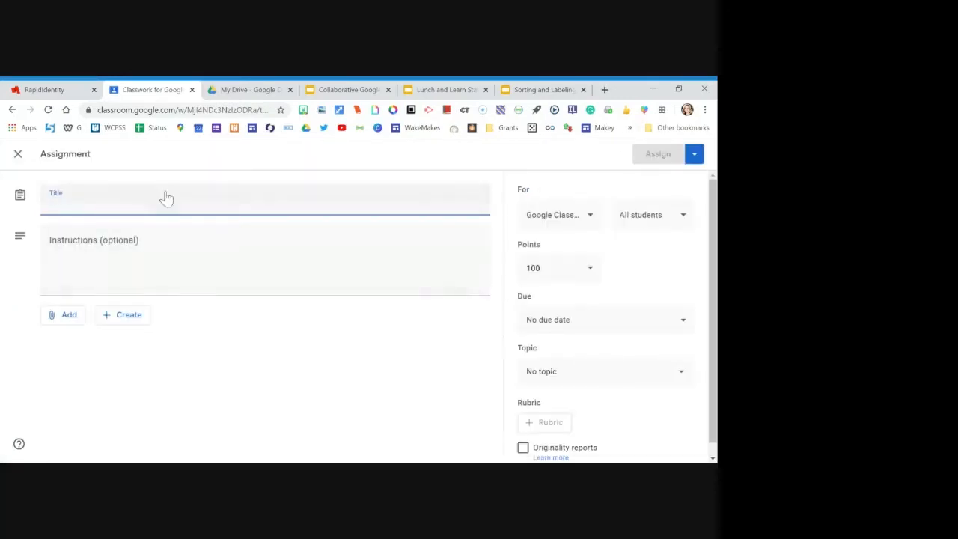
text(Sor)
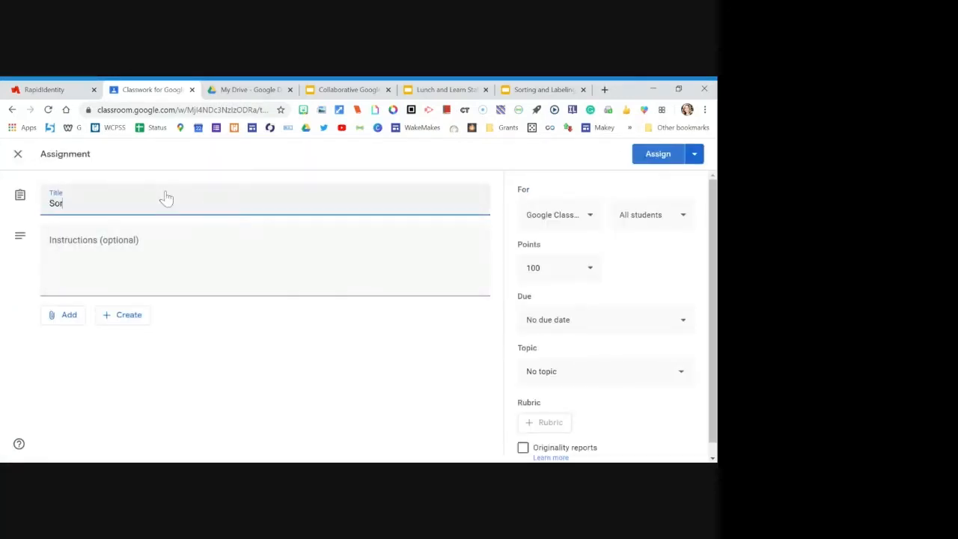
text(ting and Labeling)
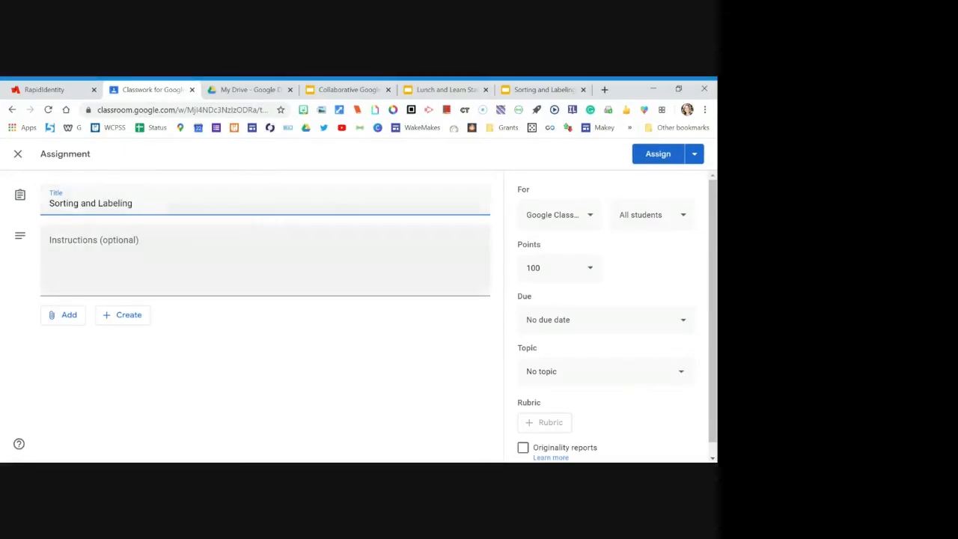
Enter "Directions" as the assignment's instructions.
click(479, 258)
text(Direcitons)
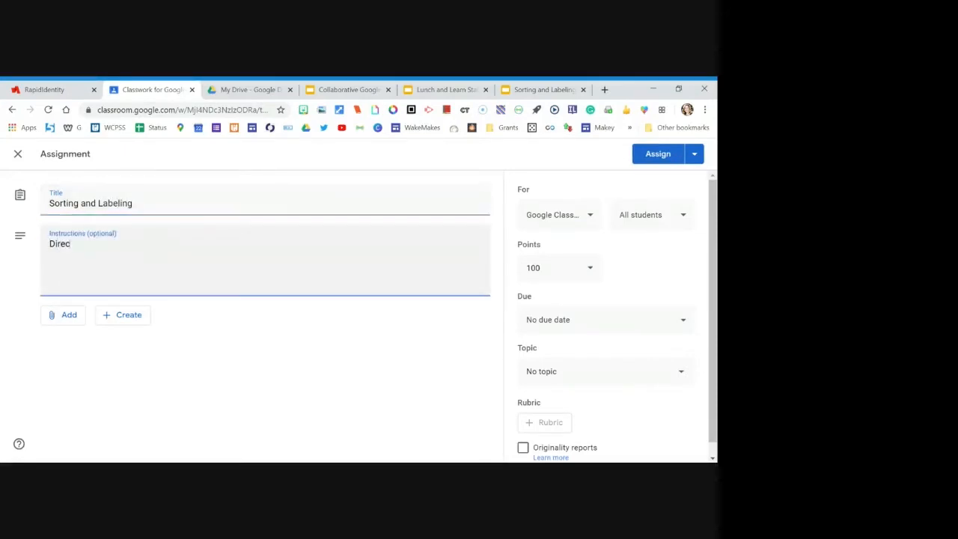
key(BackSpace)
key(BackSpace)
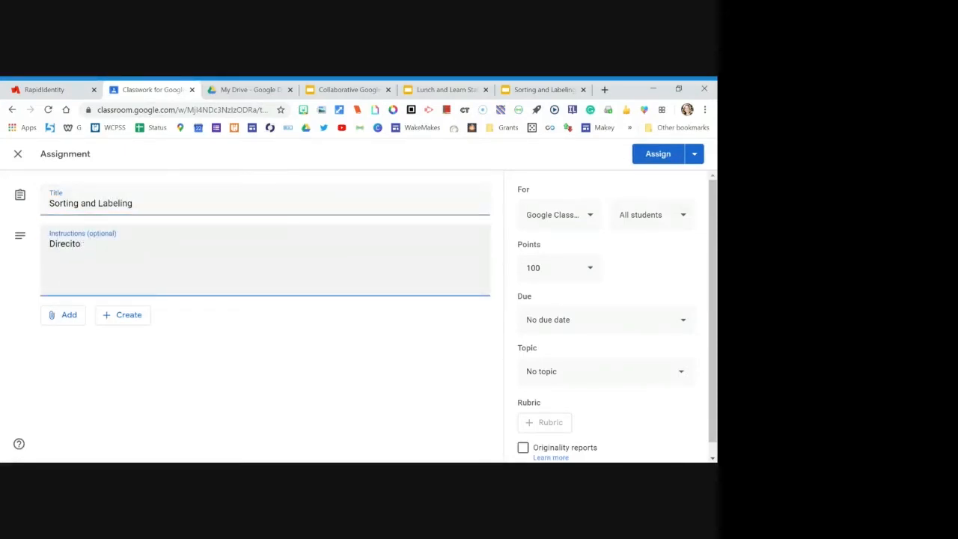
key(BackSpace)
key(BackSpace)
key(BackSpace)
key(BackSpace)
text(ctions)
Attach the Sorting and Labeling slideshow from Google Drive and set its access to "Make a copy for each student".
click(63, 321)
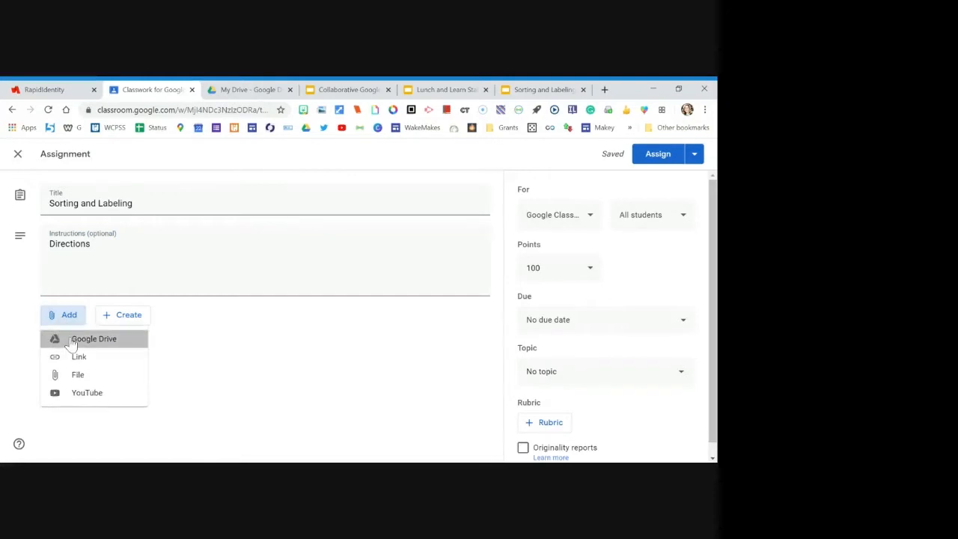
click(72, 341)
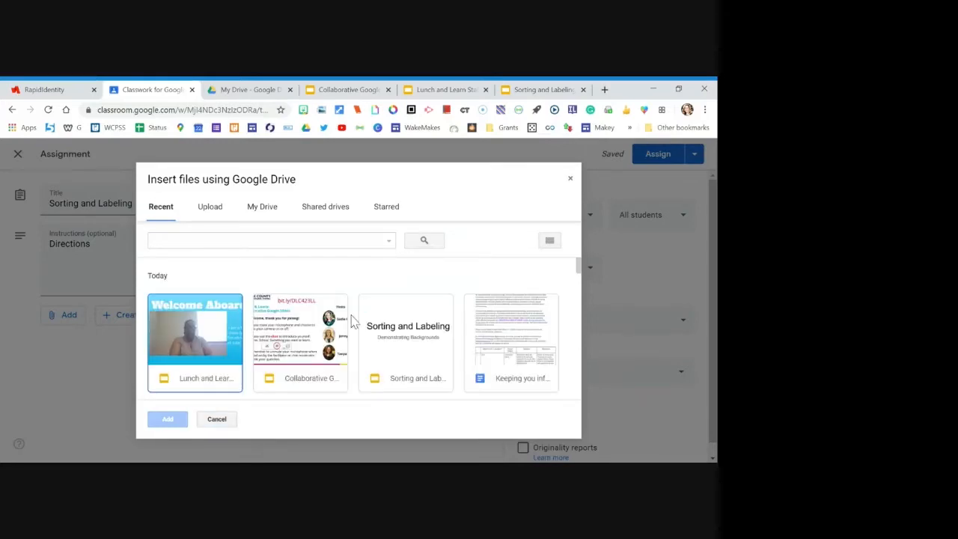
click(401, 341)
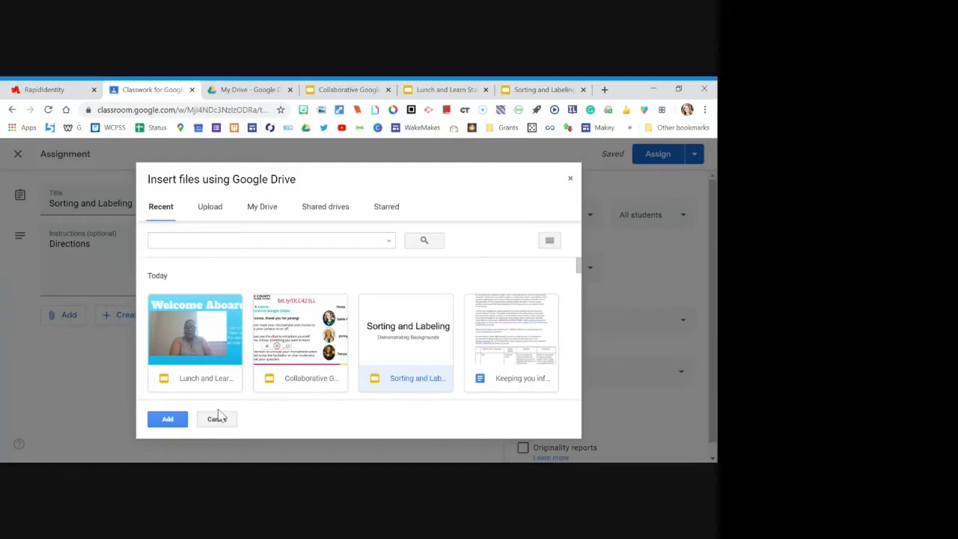
click(183, 422)
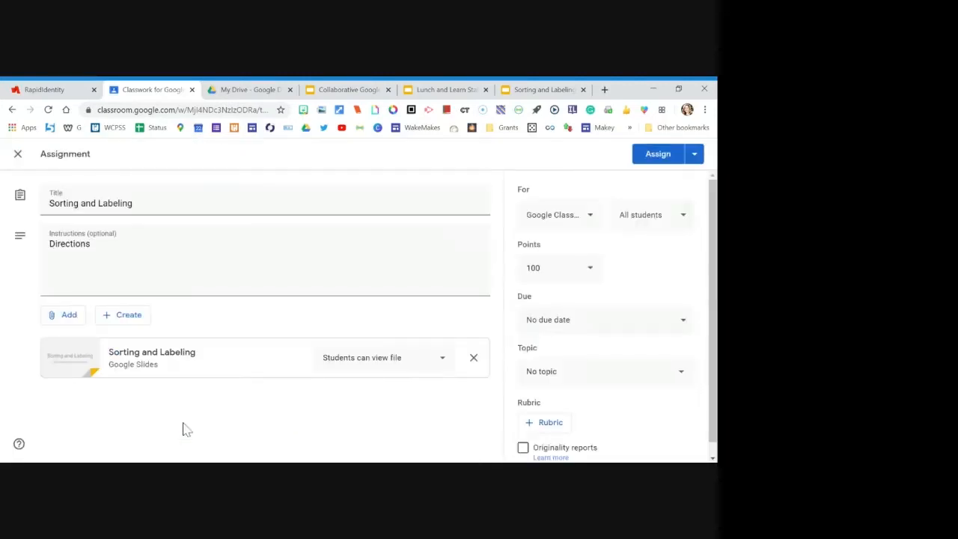
click(409, 364)
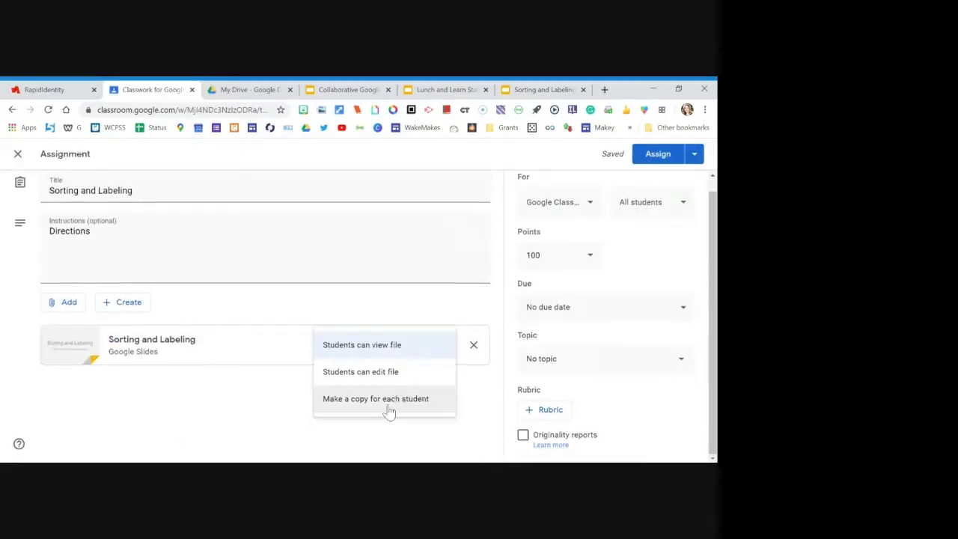
click(402, 407)
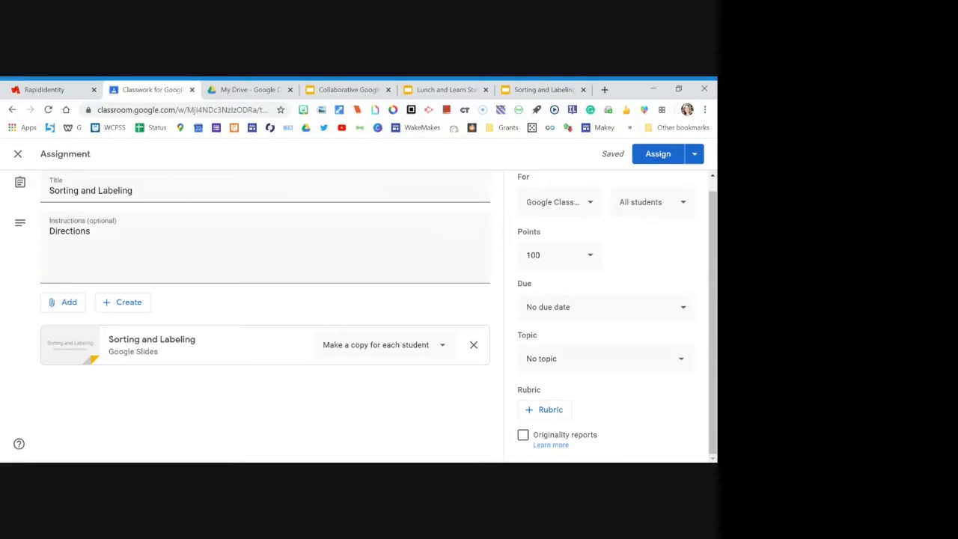
In the Sorting and Labeling presentation, set link sharing so anyone at Wake County Public School System with the link can edit.
click(539, 90)
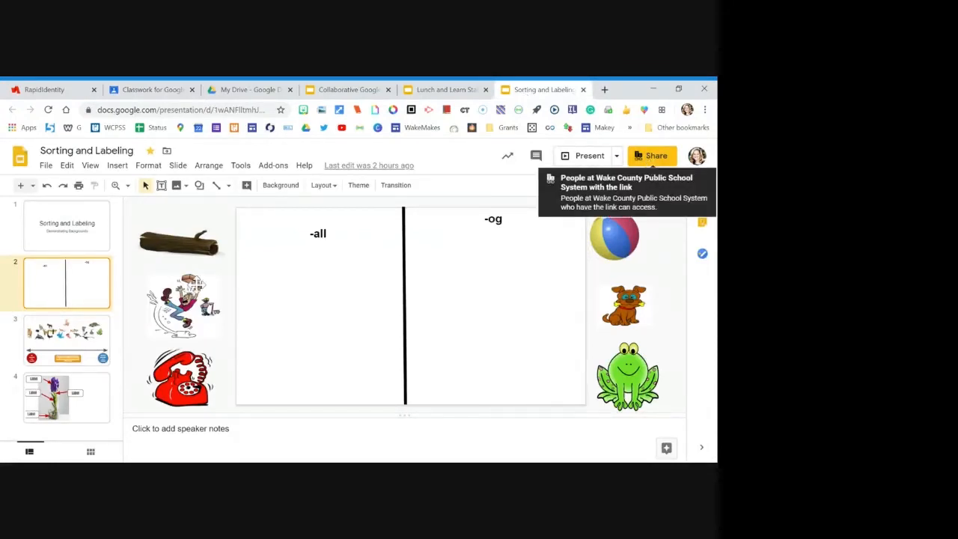
click(638, 166)
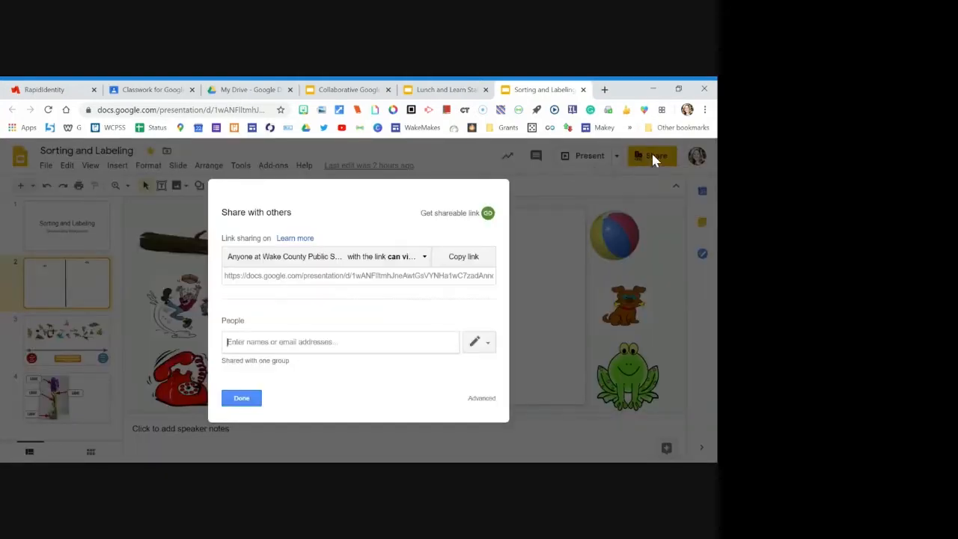
click(406, 262)
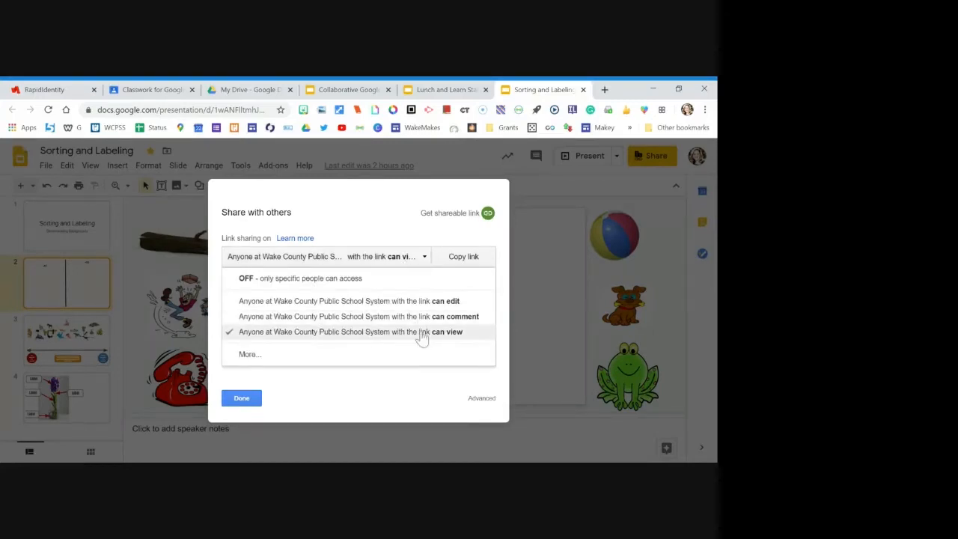
click(389, 304)
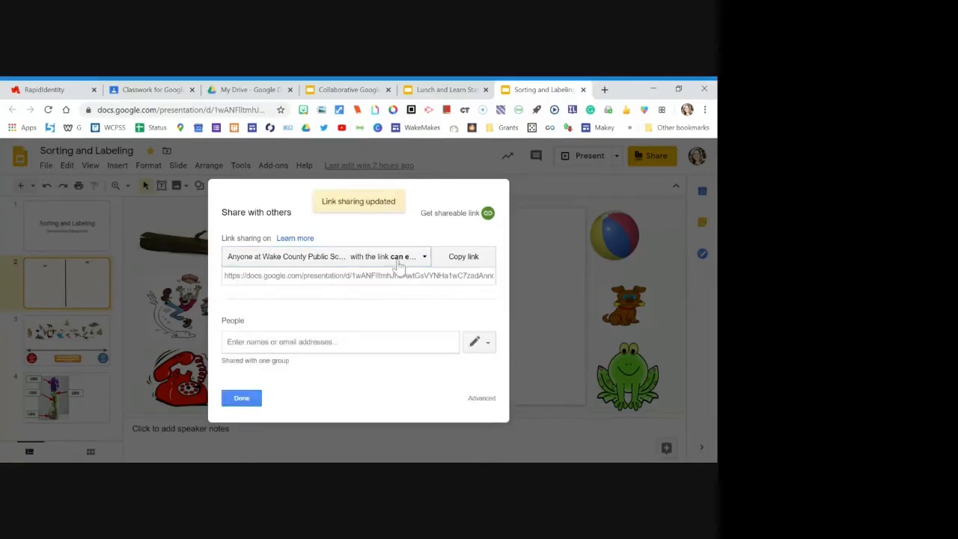
click(253, 399)
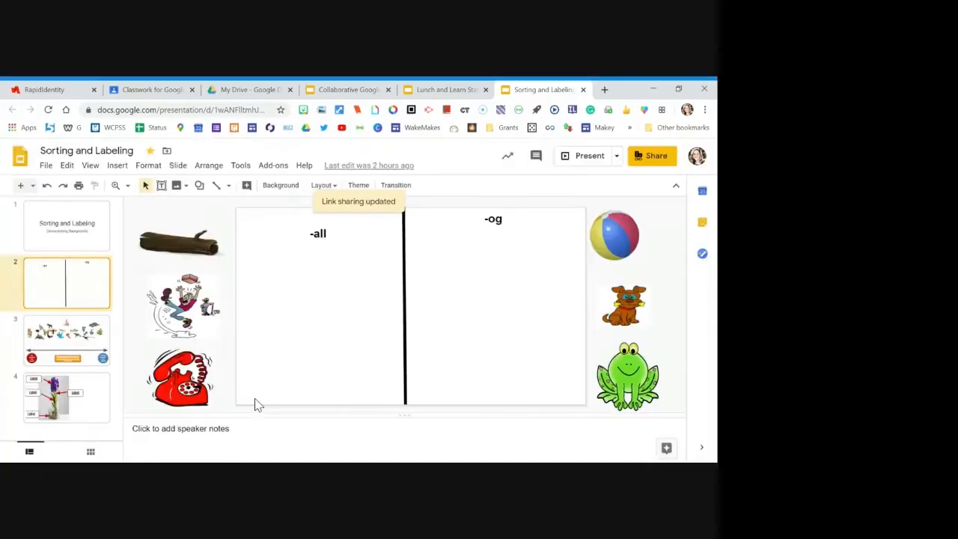
Return to the Sorting and Labeling assignment draft in Google Classroom and assign it to all students.
click(334, 90)
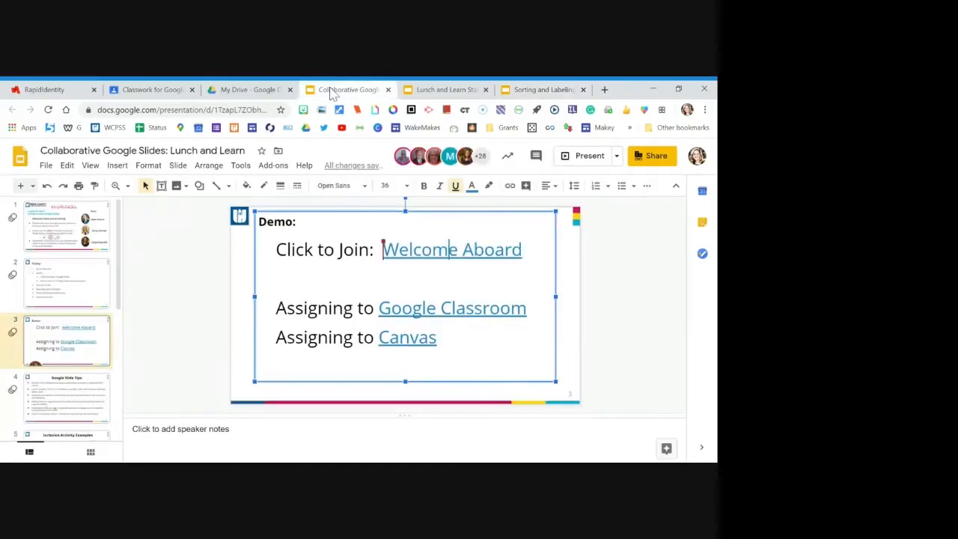
click(169, 92)
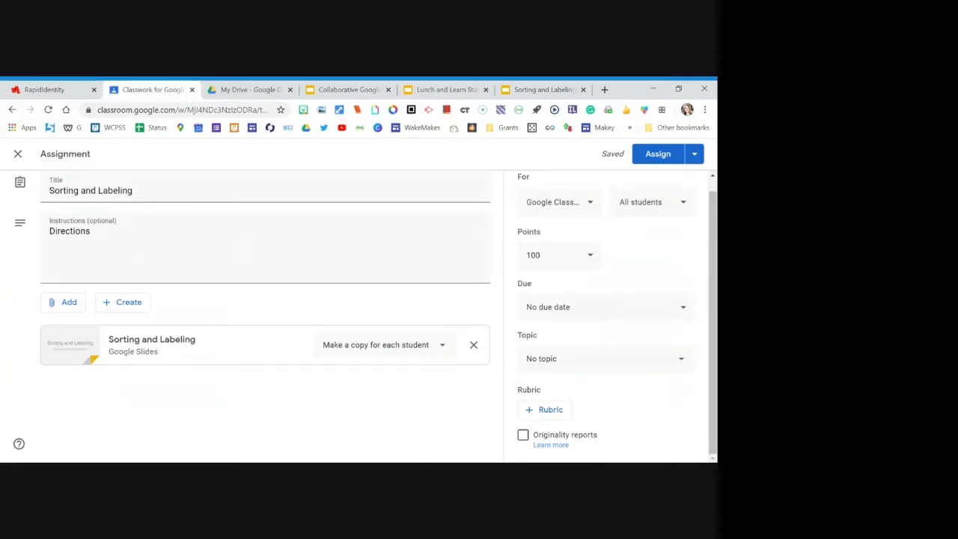
click(648, 157)
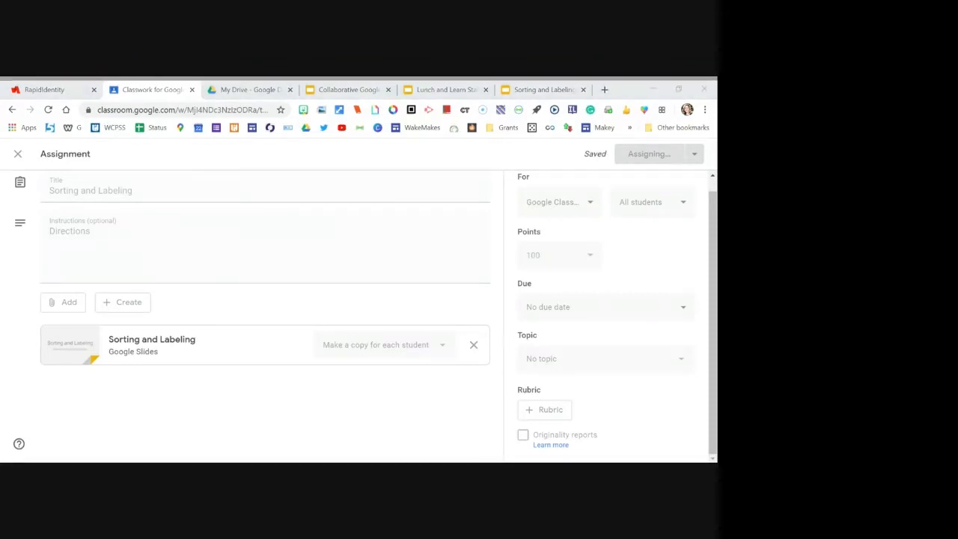
Switch to the Collaborative Google Slides: Lunch and Learn presentation and start presenting it from the Demo slide.
click(327, 91)
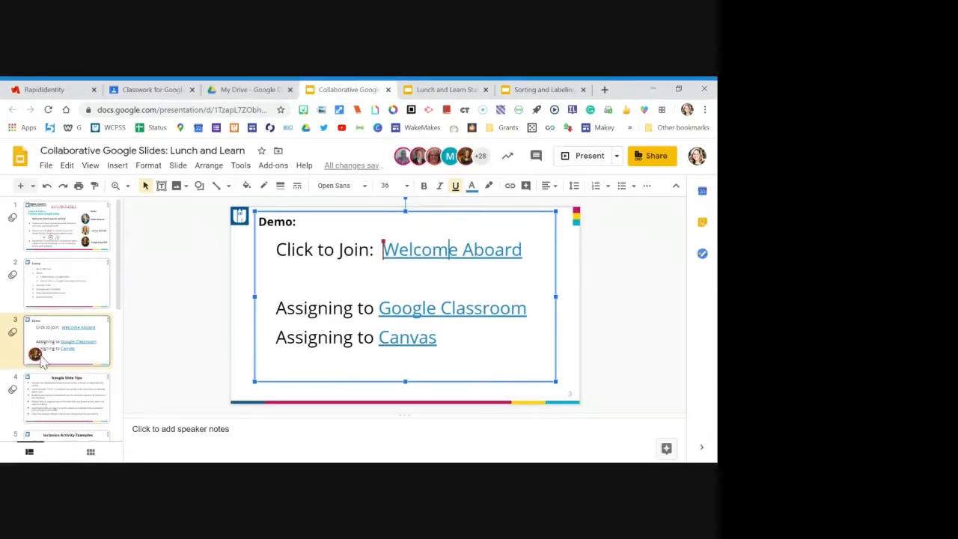
click(573, 159)
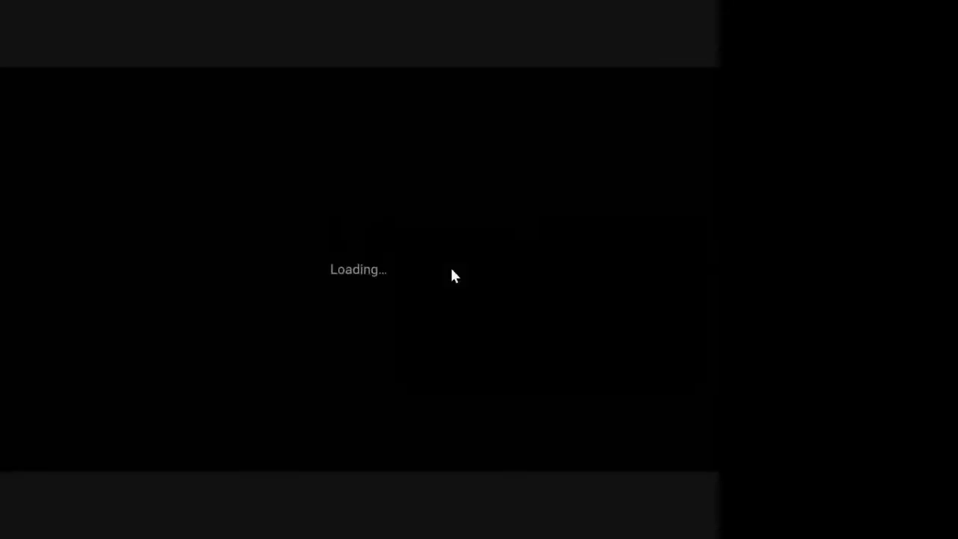